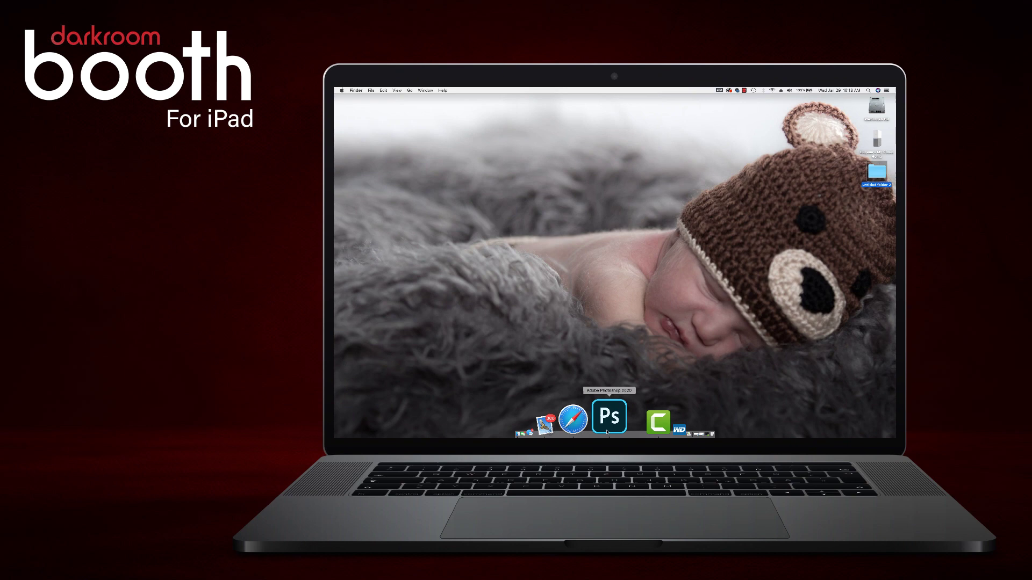
Step: Switch to Safari, go to darkroomtemplates.com and show the iPad Templates category
click(599, 428)
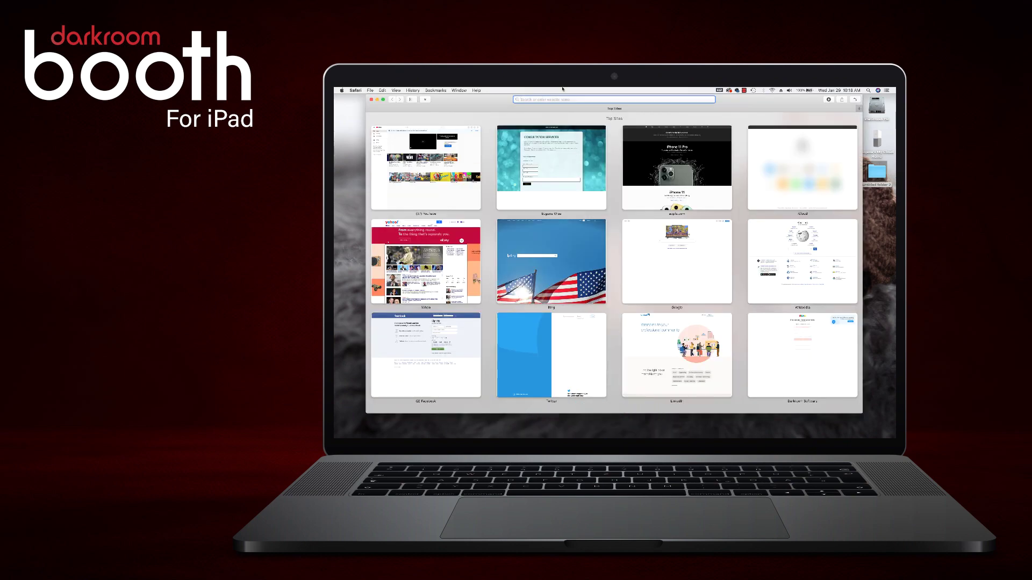
text(darkroomtemplates.com/)
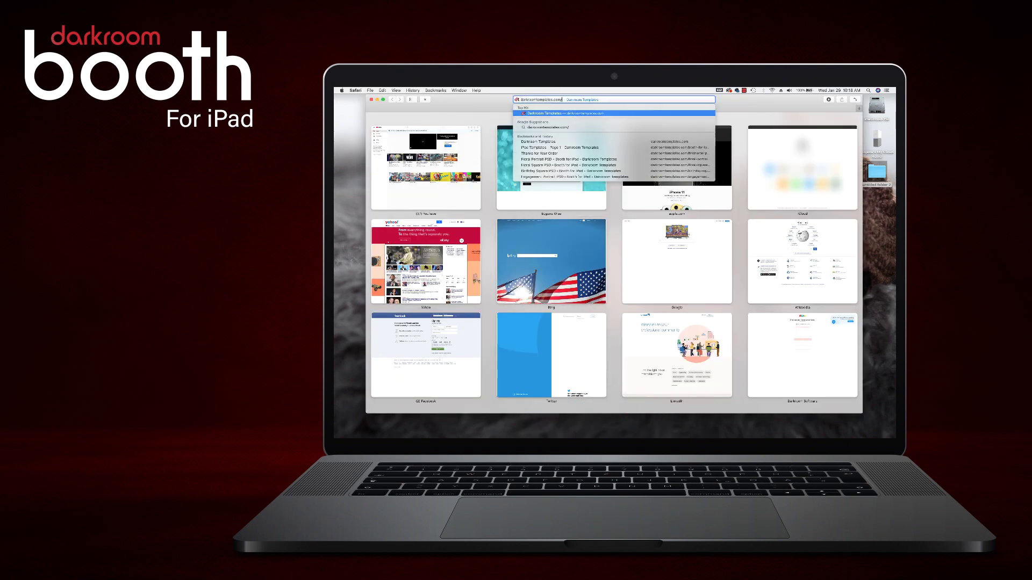
key(Return)
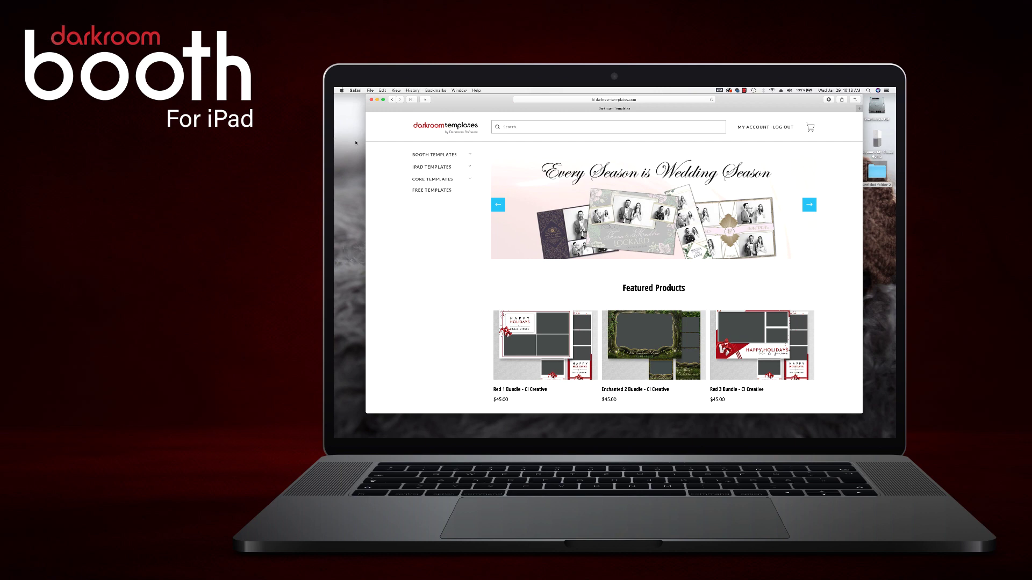
click(430, 168)
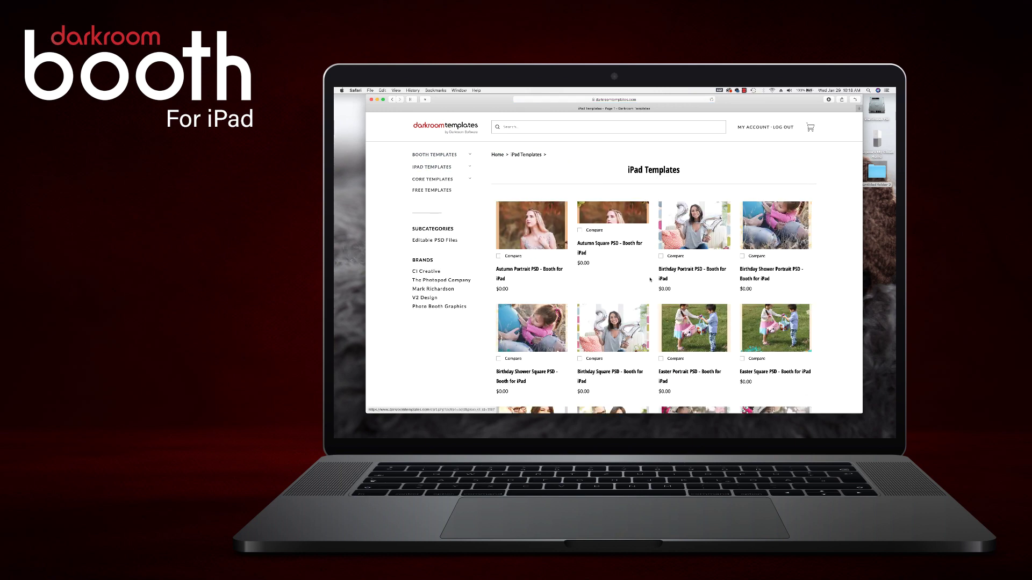
Step: Add the free Floral Square PSD - Booth for iPad template to the shopping cart
scroll(651, 280, down, 5)
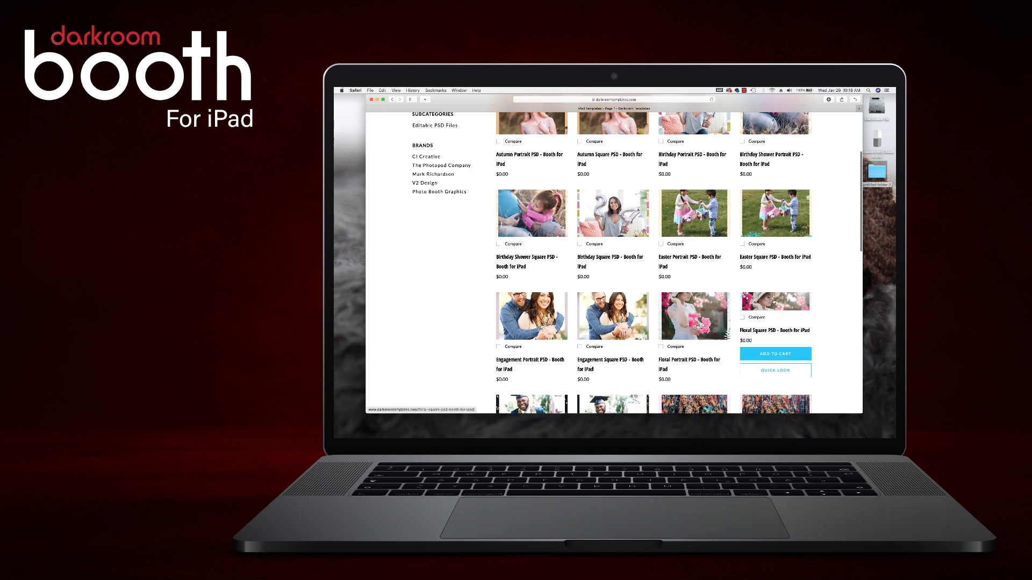
click(743, 295)
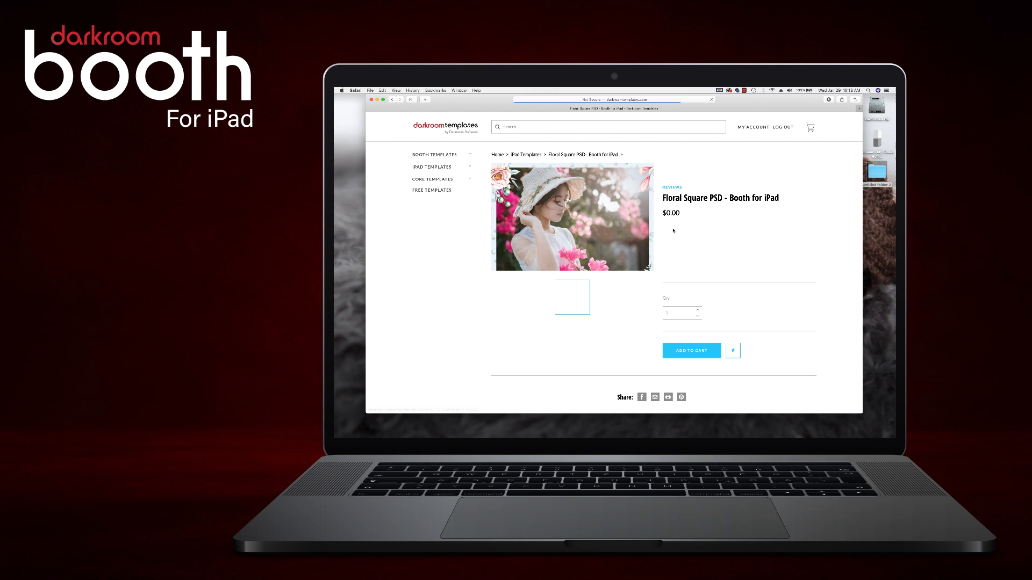
click(681, 345)
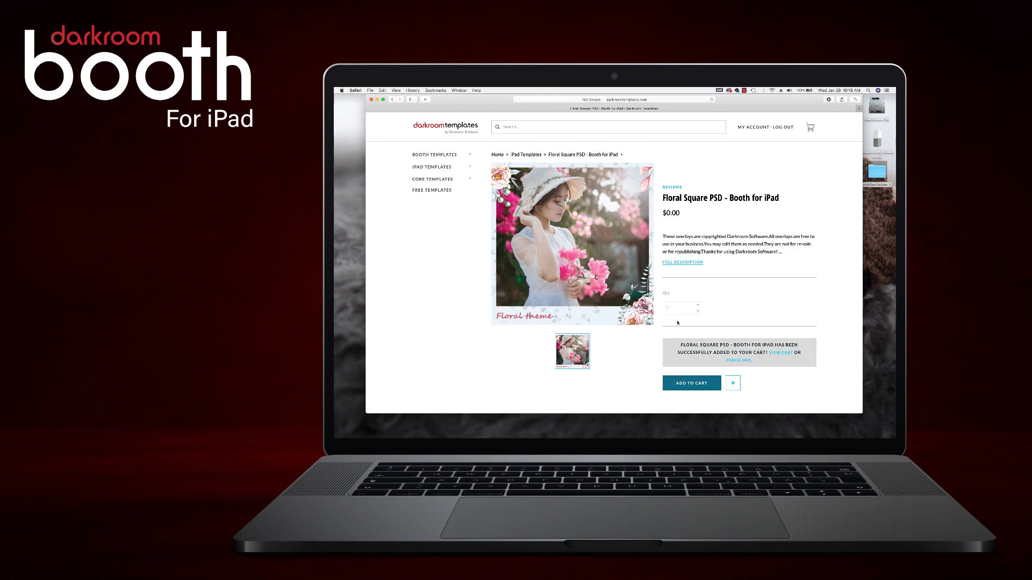
Step: Check out the cart using the existing billing address
click(810, 127)
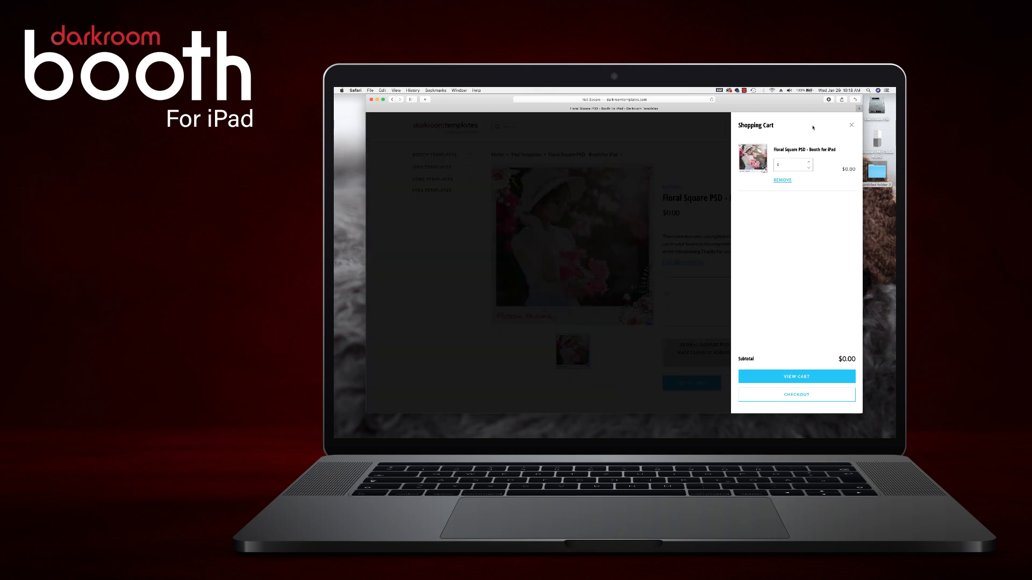
click(798, 392)
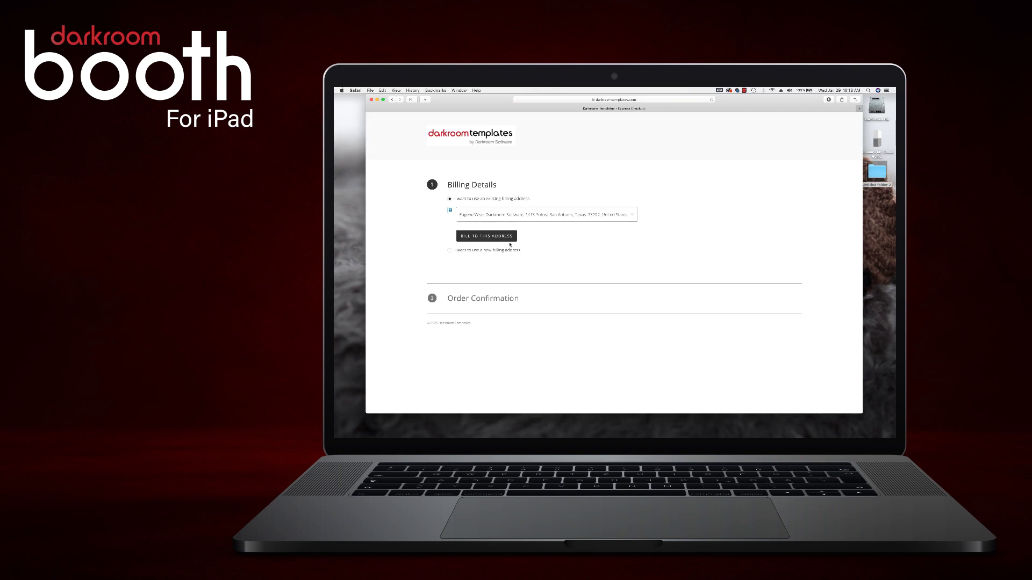
click(487, 237)
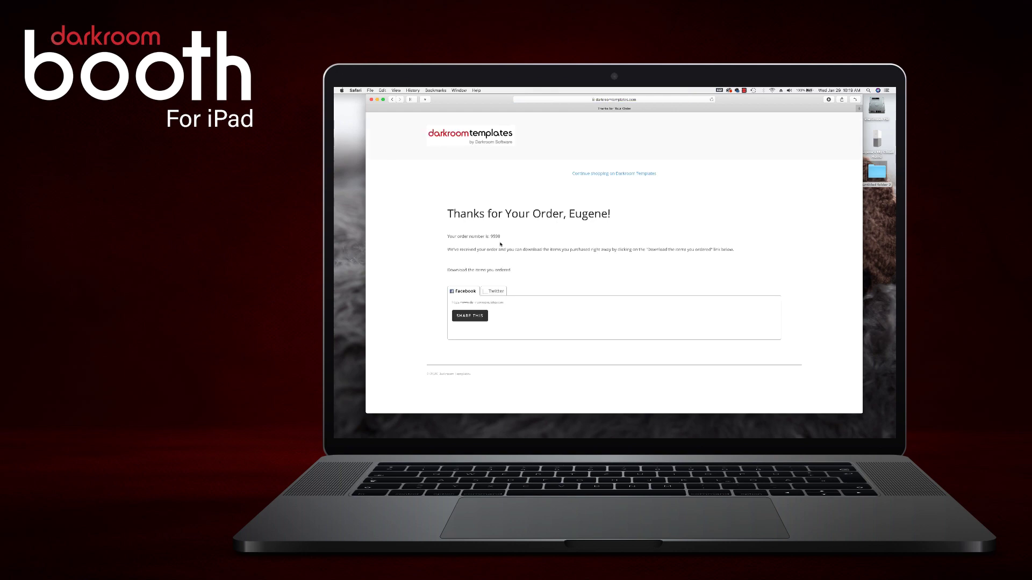
Step: Open the completed order and download its Floral Square PSD file
click(495, 237)
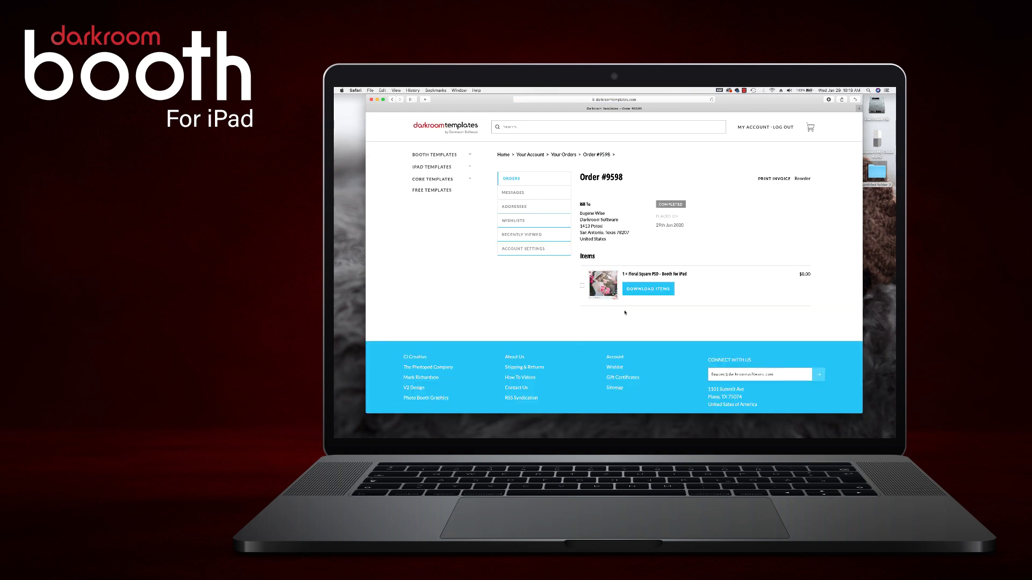
click(654, 292)
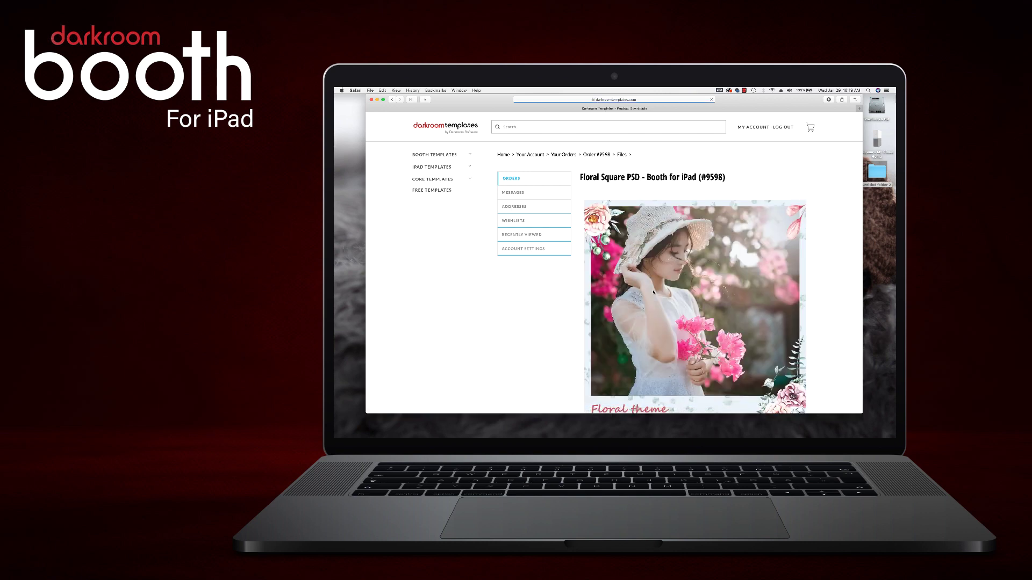
scroll(640, 291, down, 5)
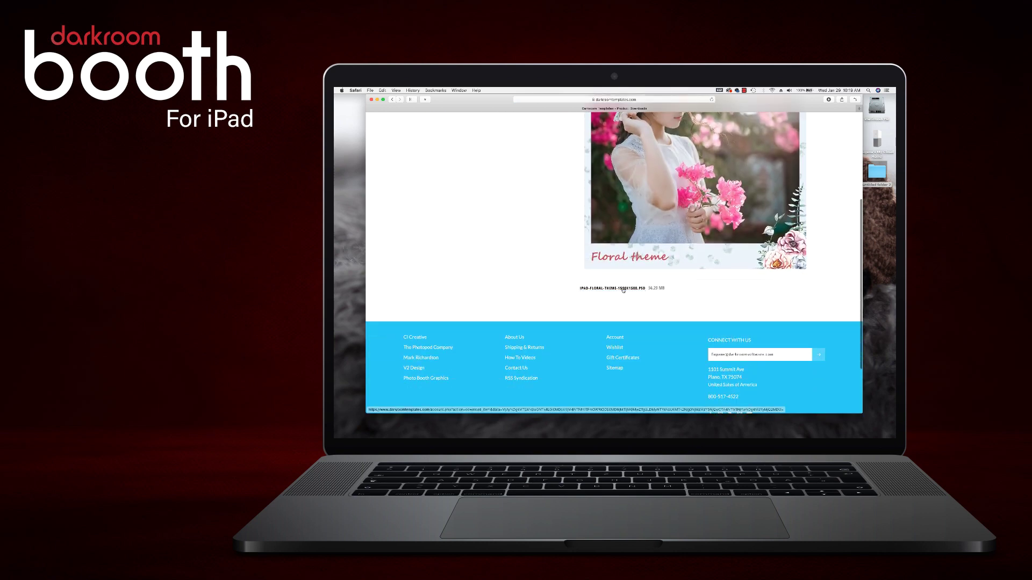
click(623, 289)
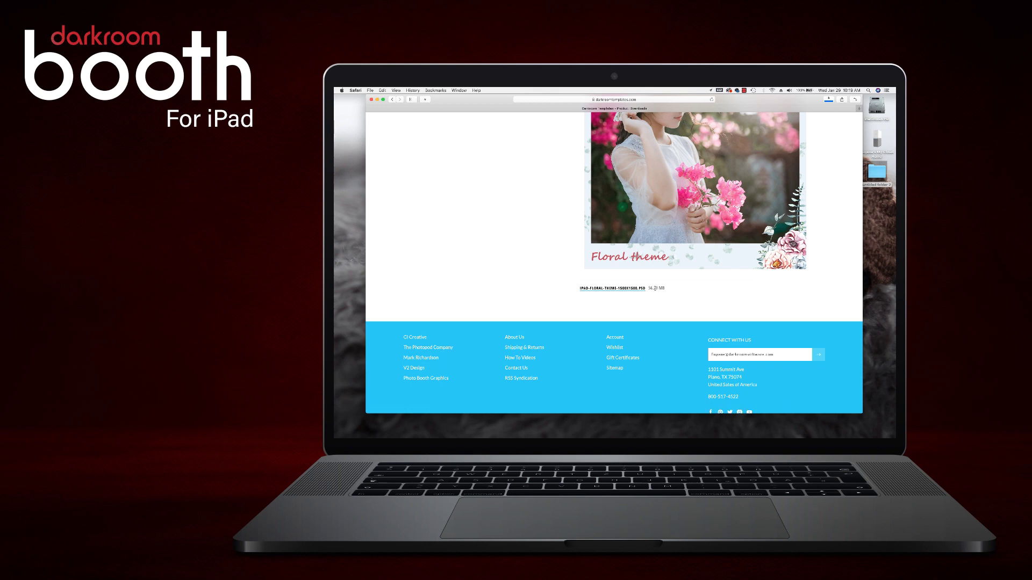
Step: Reveal the downloaded 1500x1500 floral theme PSD in the Downloads folder and open it in Photoshop
right_click(829, 100)
click(827, 100)
click(828, 100)
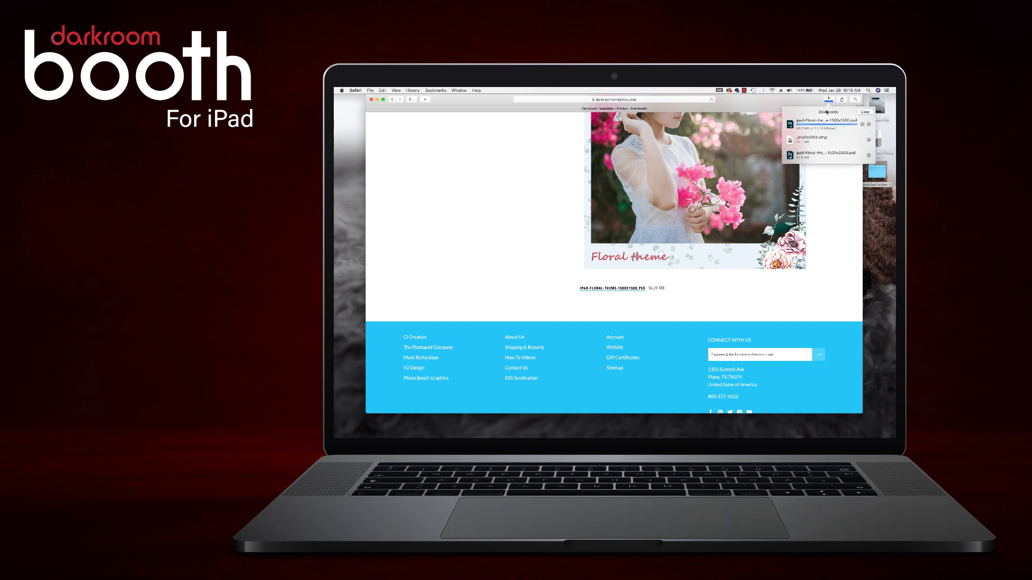
click(868, 124)
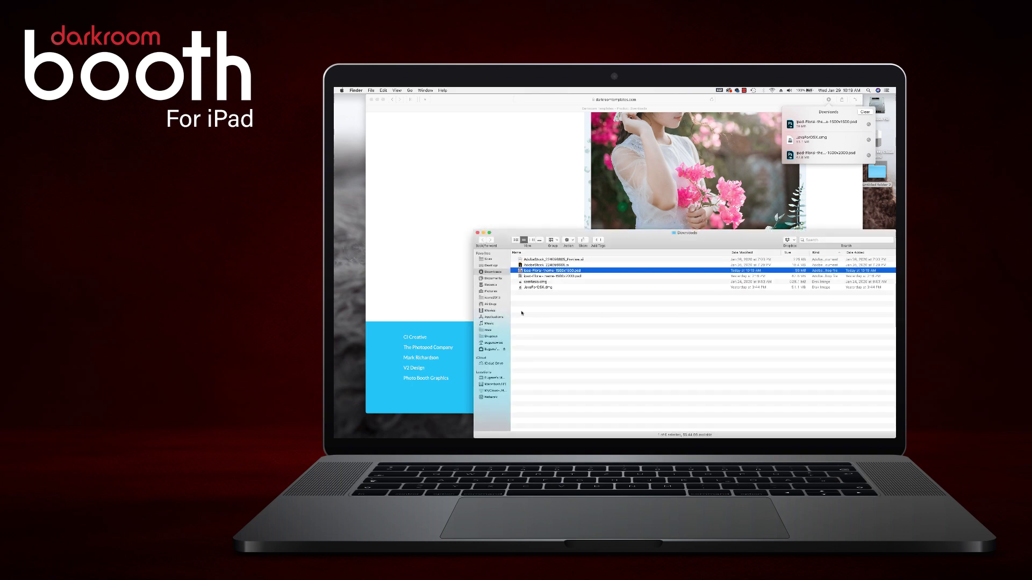
double_click(547, 271)
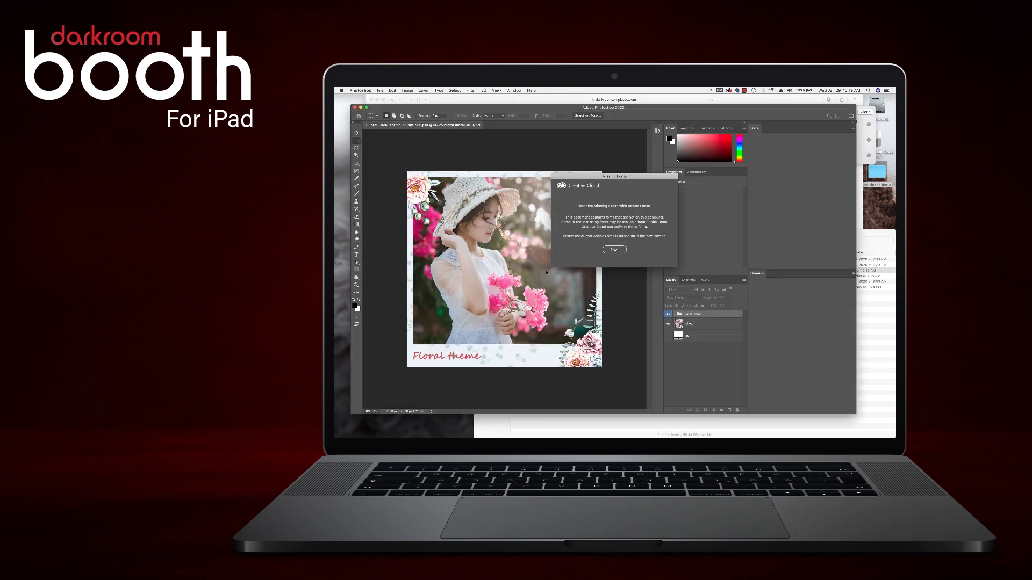
Step: Leave the missing fonts unresolved and hide the sample photo layer of the template
click(619, 251)
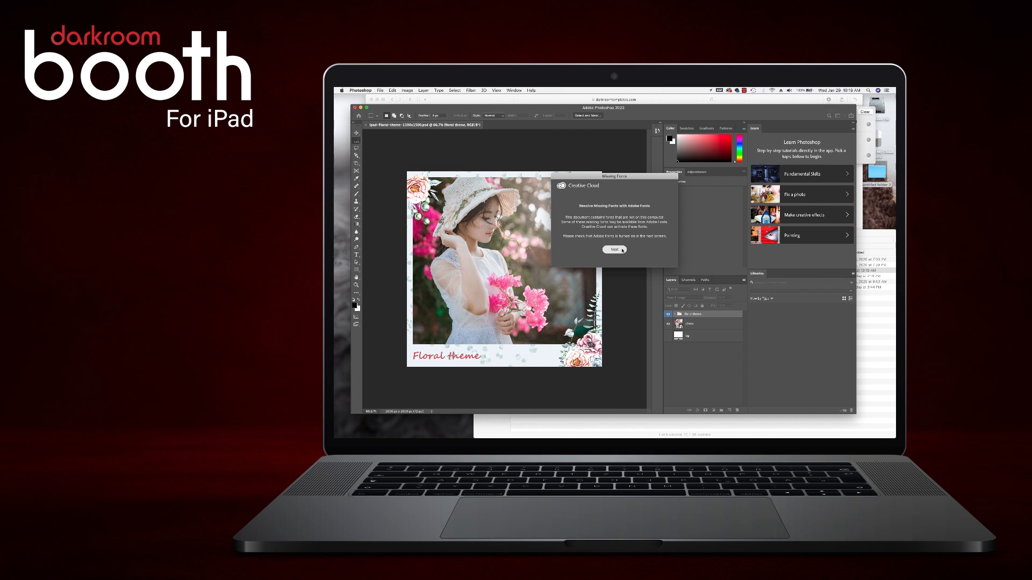
click(619, 251)
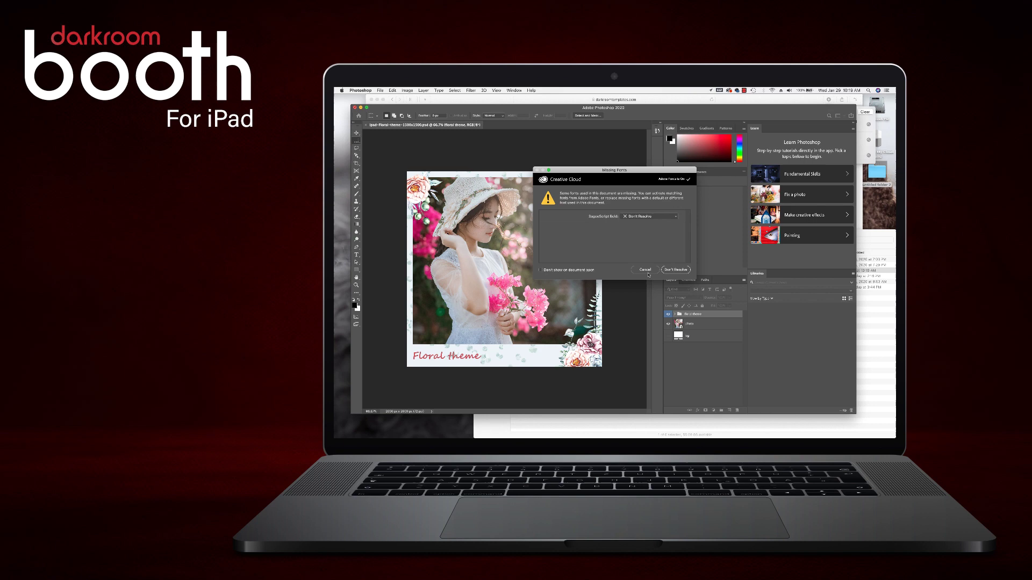
click(676, 270)
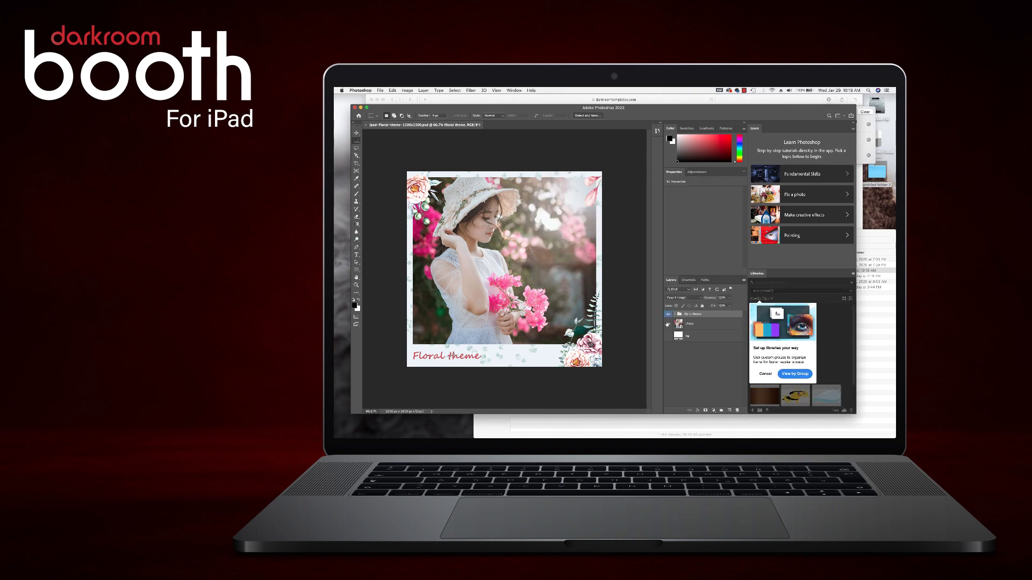
click(668, 324)
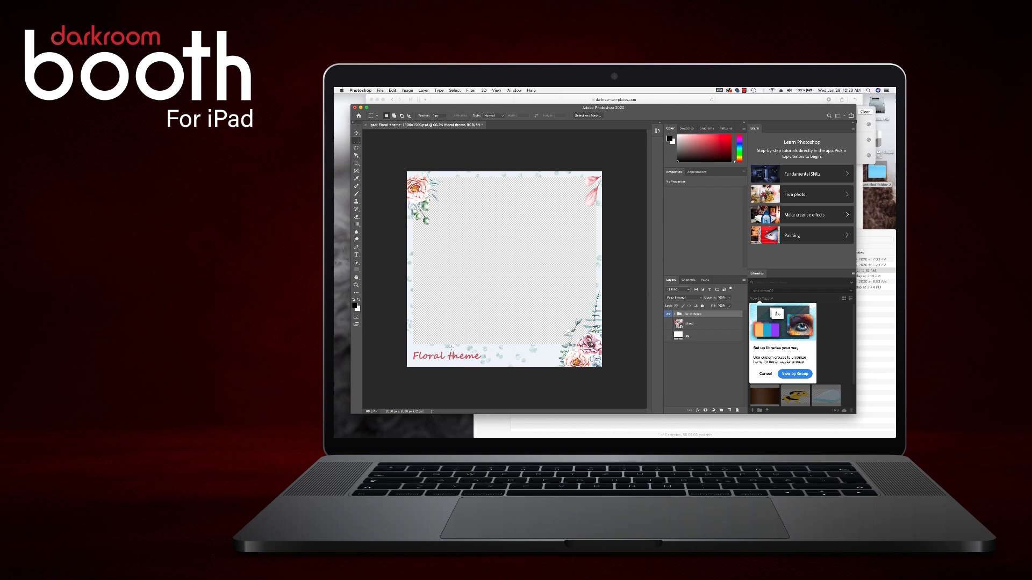
Step: Accept font substitution for the "Floral theme" text layer and replace its text with "Wedding 2020"
key(t)
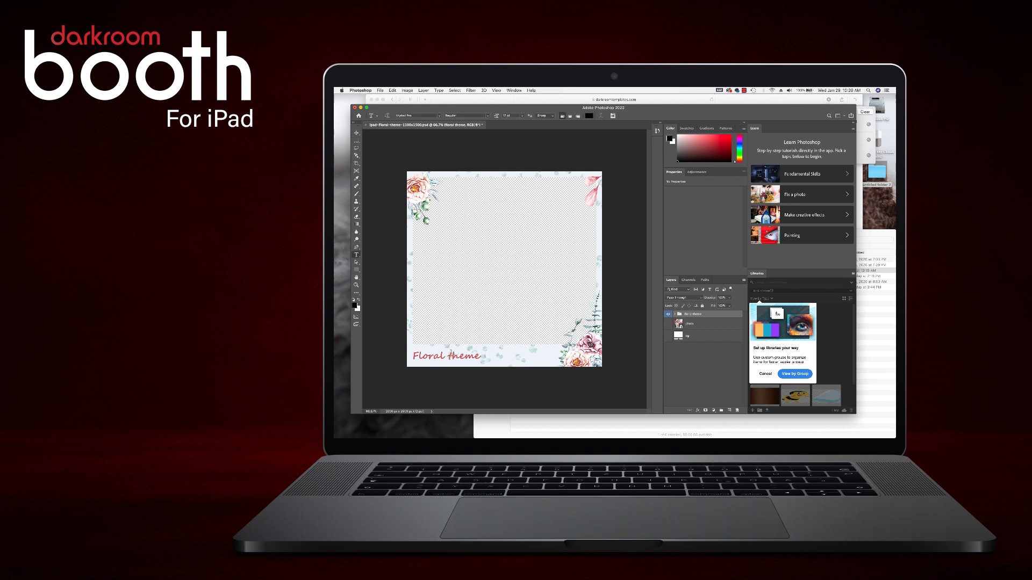
click(453, 353)
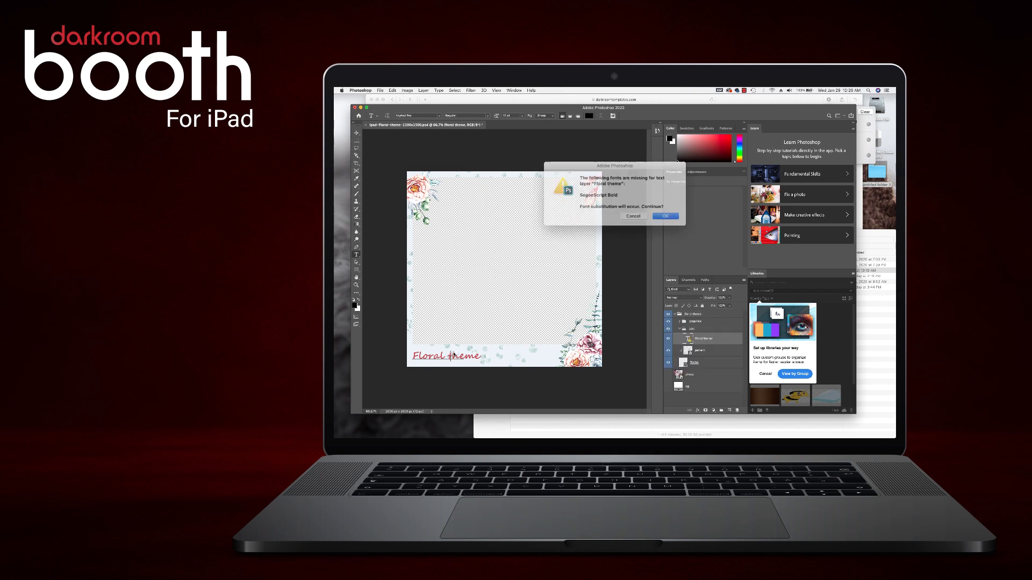
click(663, 214)
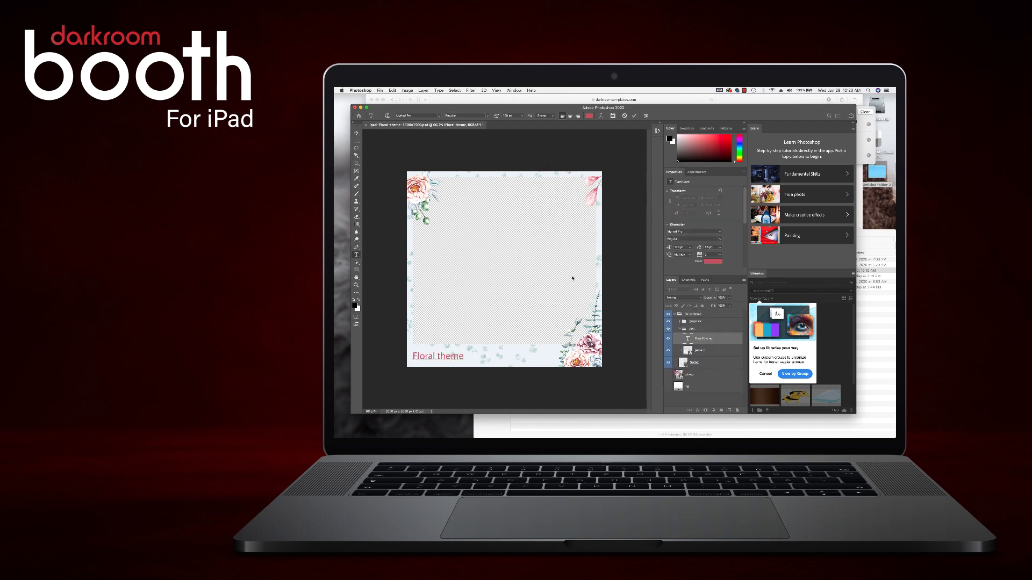
key(super+a)
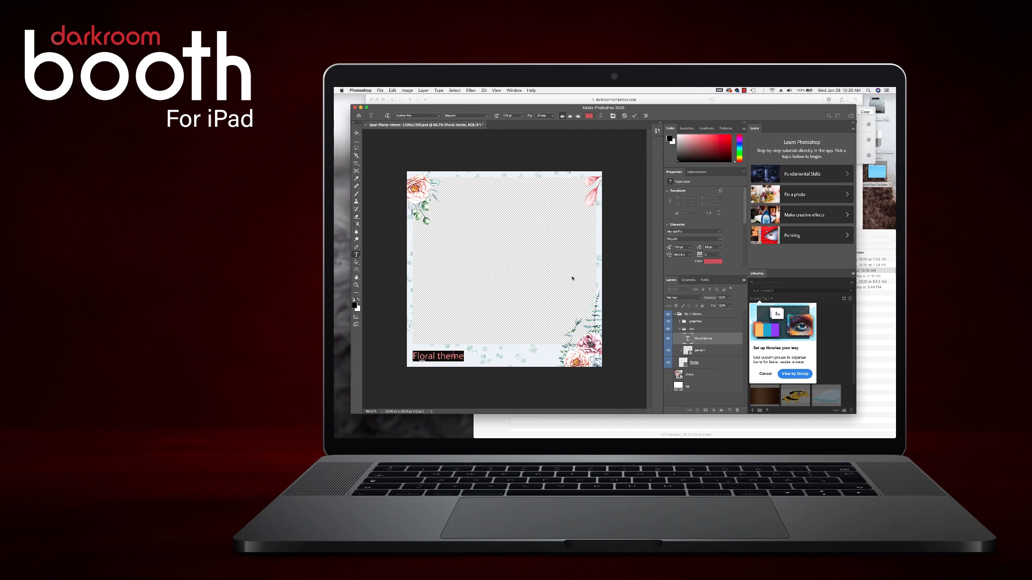
text(Wedding)
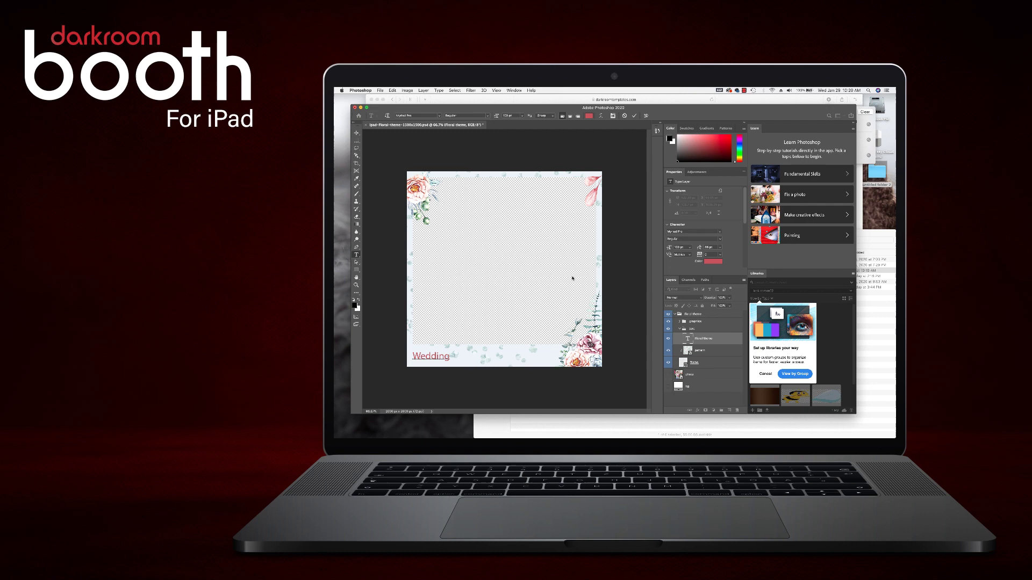
text( 2020)
Step: Set the font of the whole "Wedding 2020" text to Great Vibes
key(super+a)
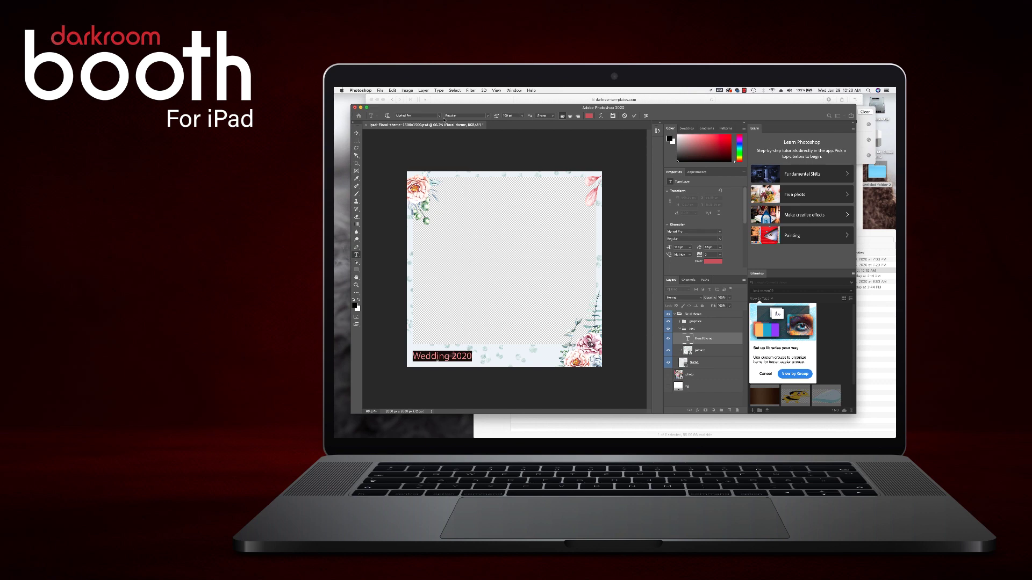
click(428, 117)
scroll(447, 330, down, 3)
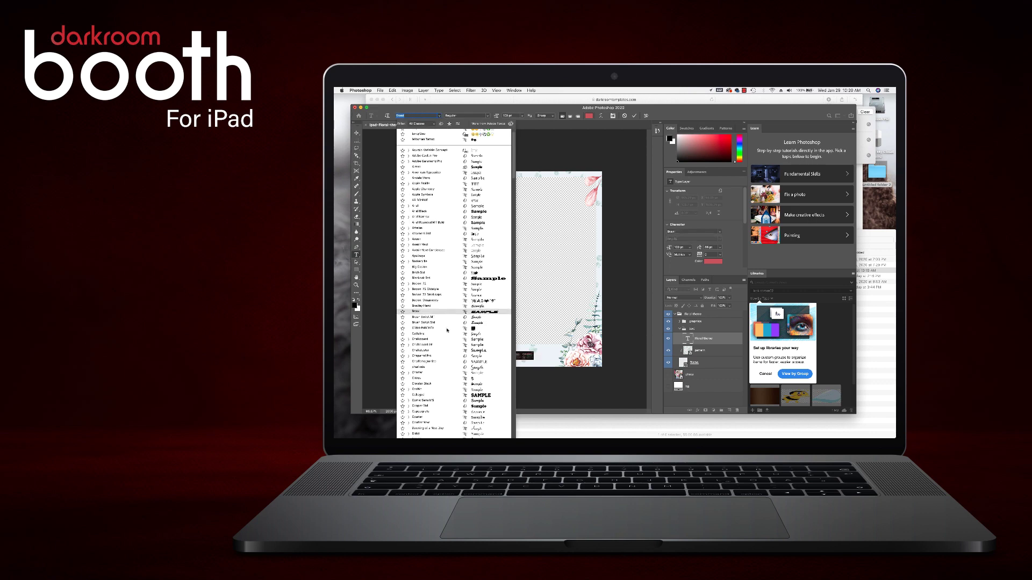
scroll(447, 330, down, 5)
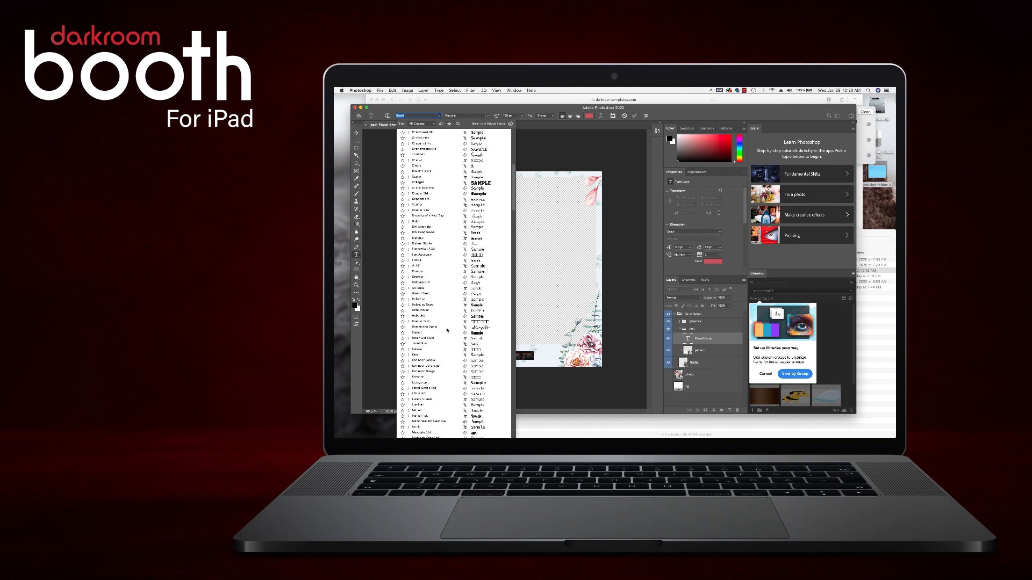
click(434, 295)
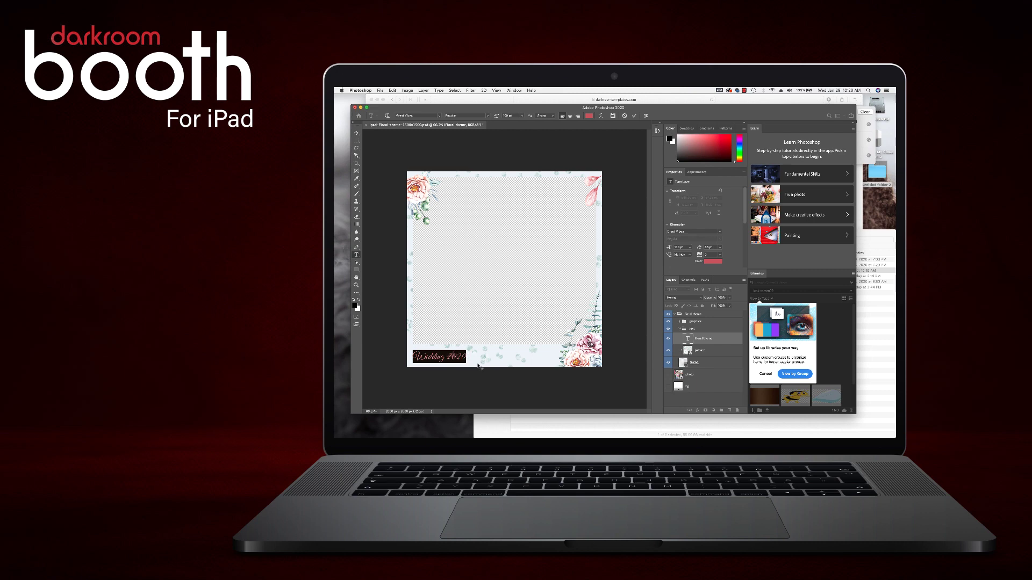
Step: Enlarge the "Wedding 2020" text to about twice its size and shift it slightly right along the lower border
key(super)
drag(467, 352, 519, 330)
key(Return)
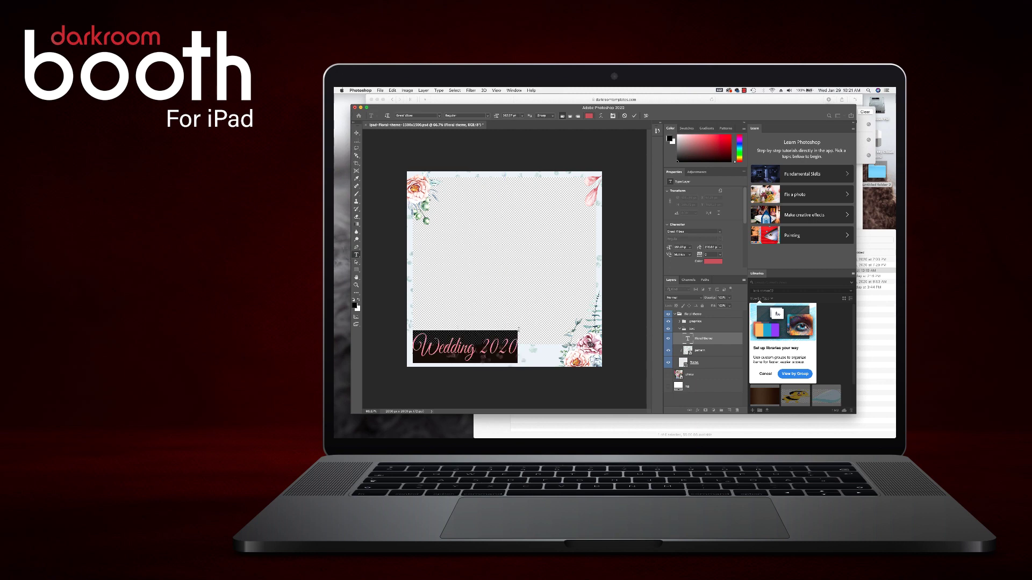
click(356, 133)
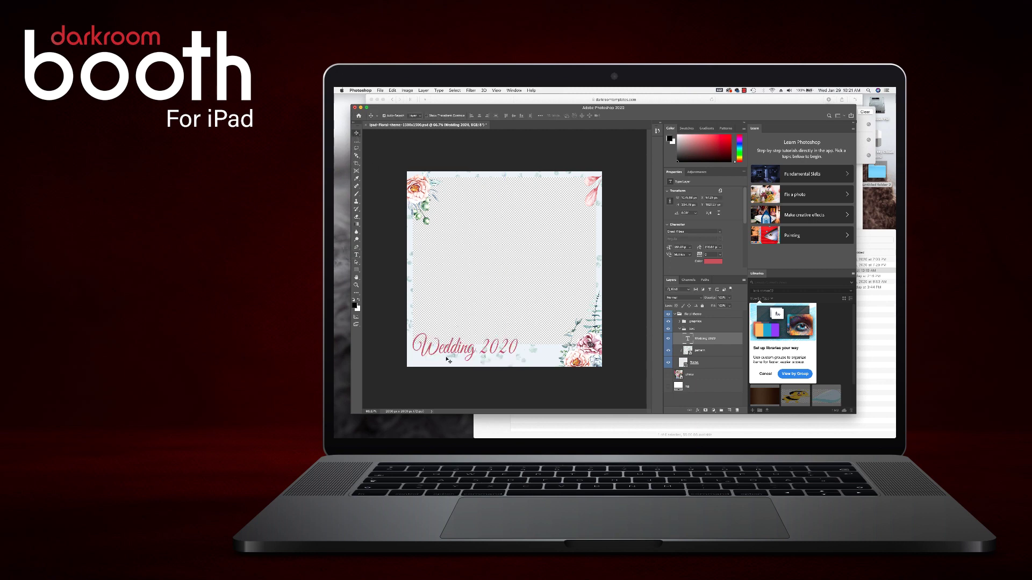
drag(461, 353, 471, 350)
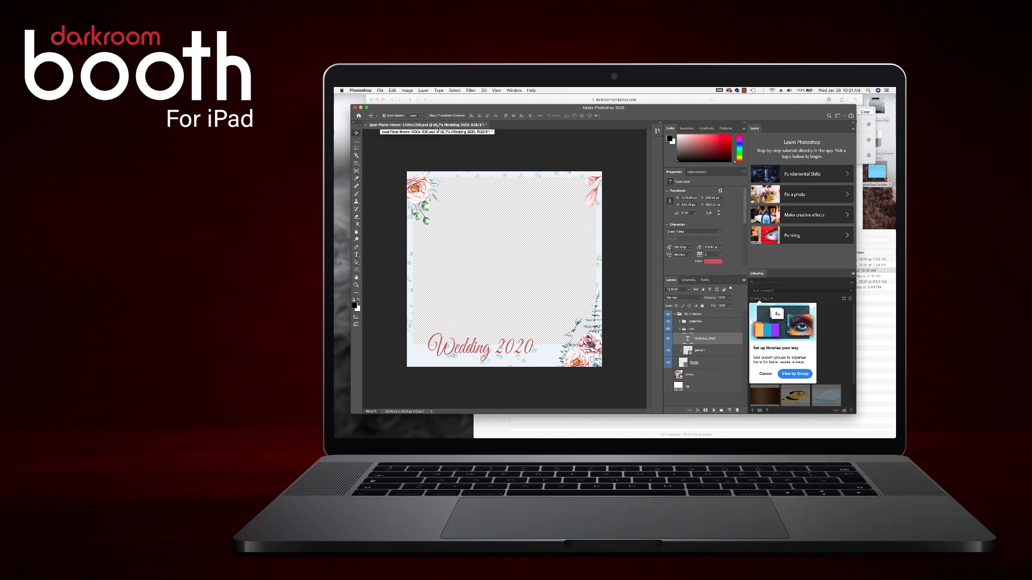
Step: Save the design on the computer as a PNG named wed2020 on the Desktop, using the large file size option
click(380, 91)
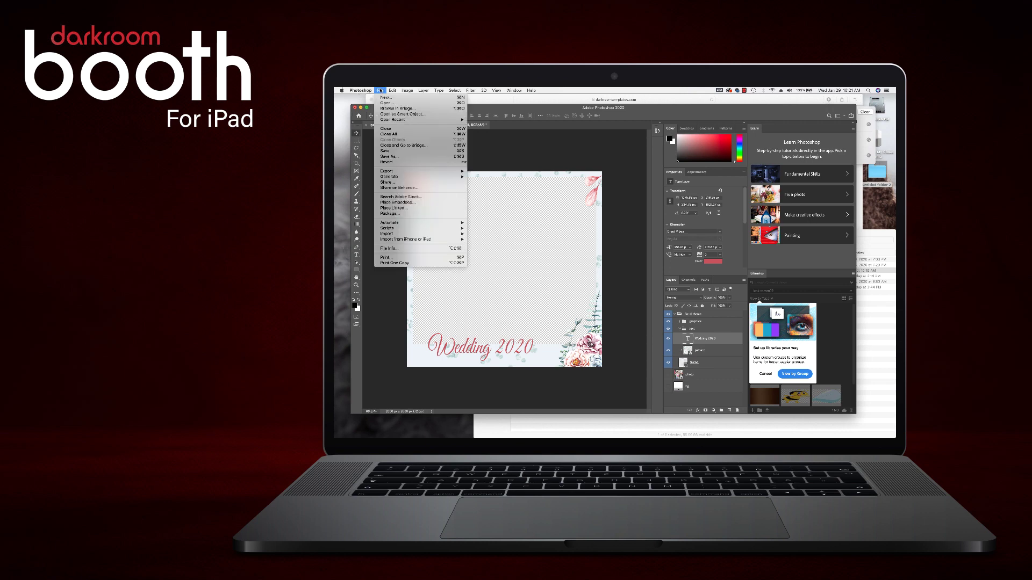
click(388, 157)
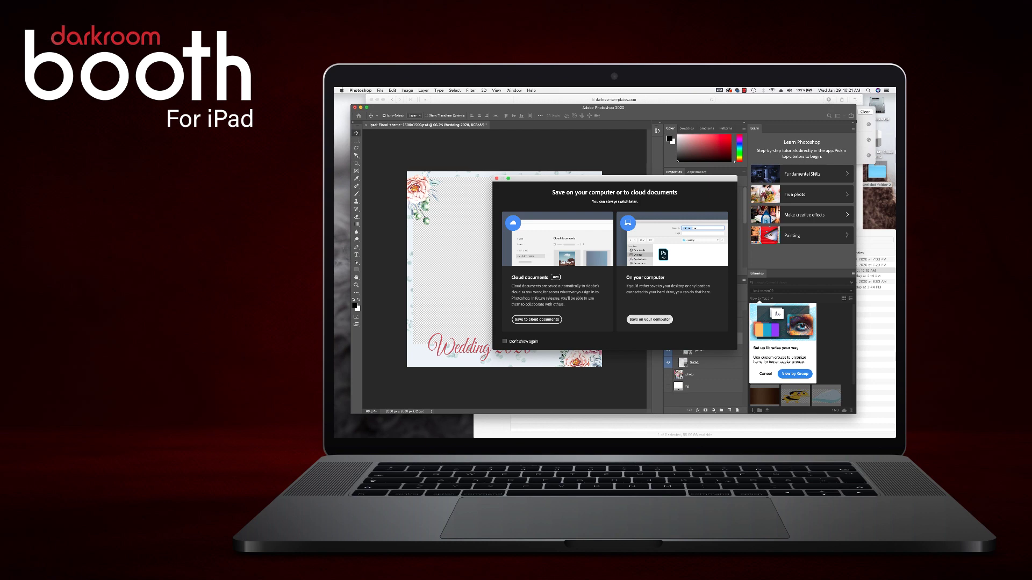
click(649, 319)
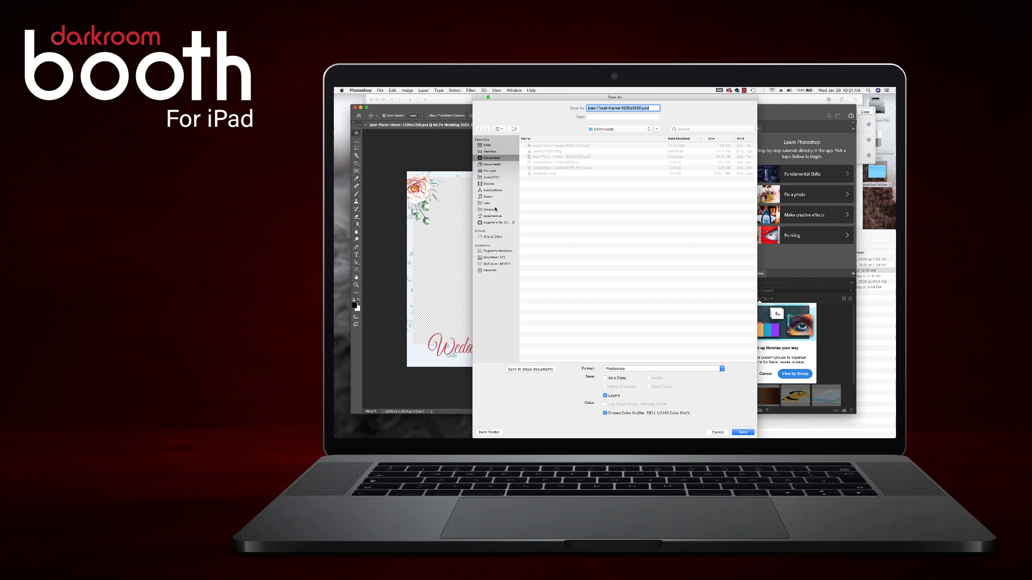
click(490, 152)
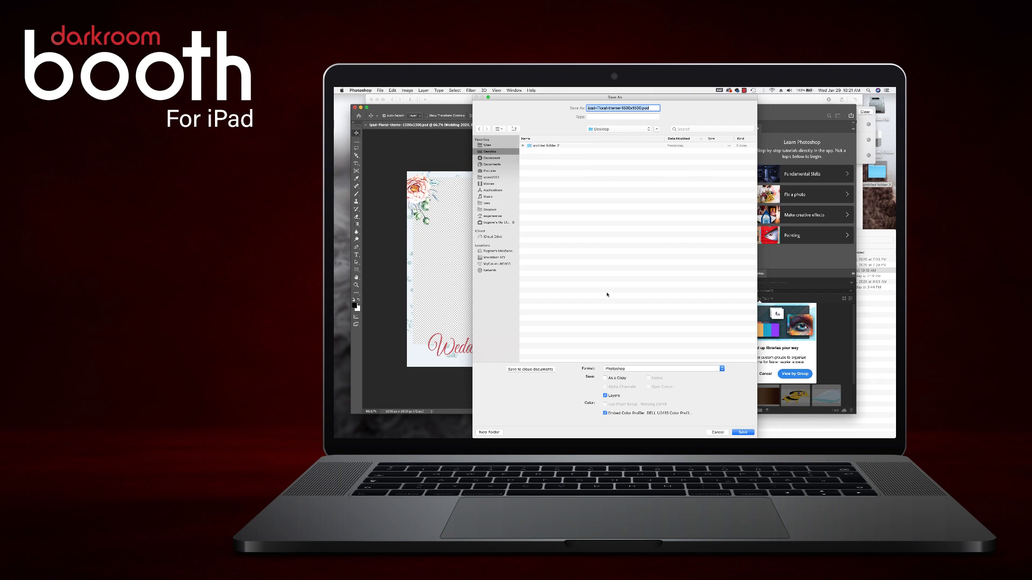
click(639, 370)
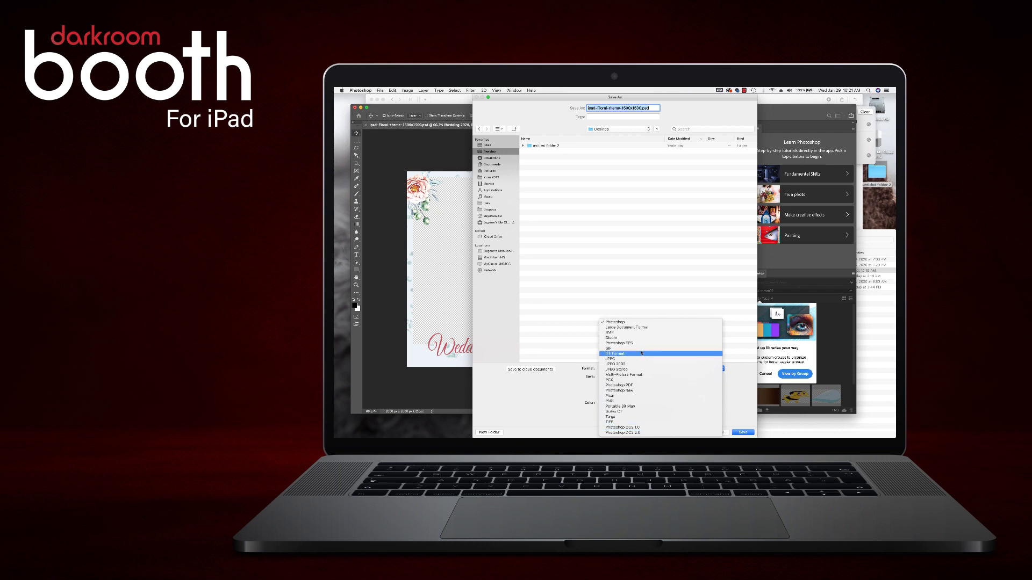
click(614, 402)
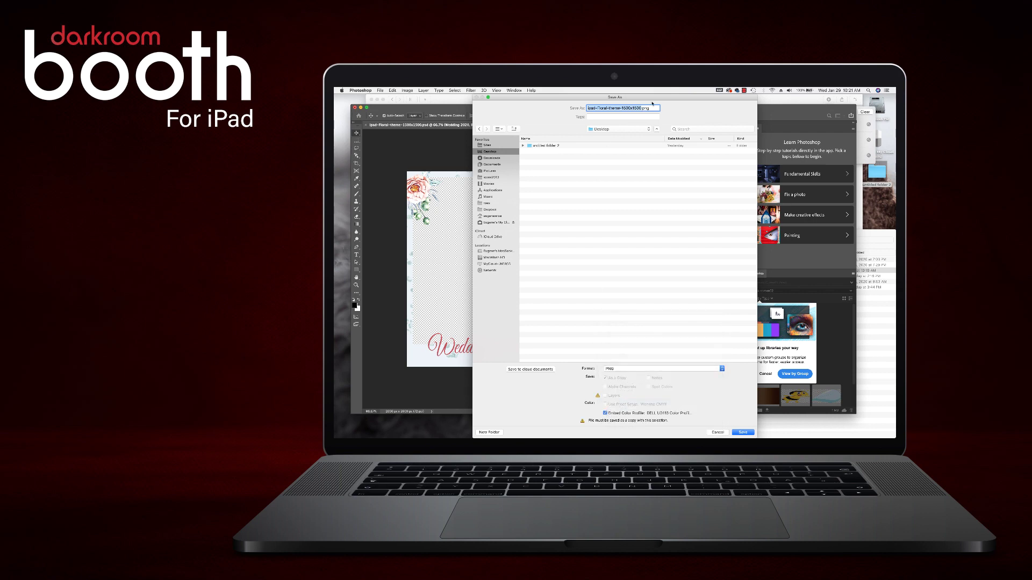
text(wed2020)
click(743, 433)
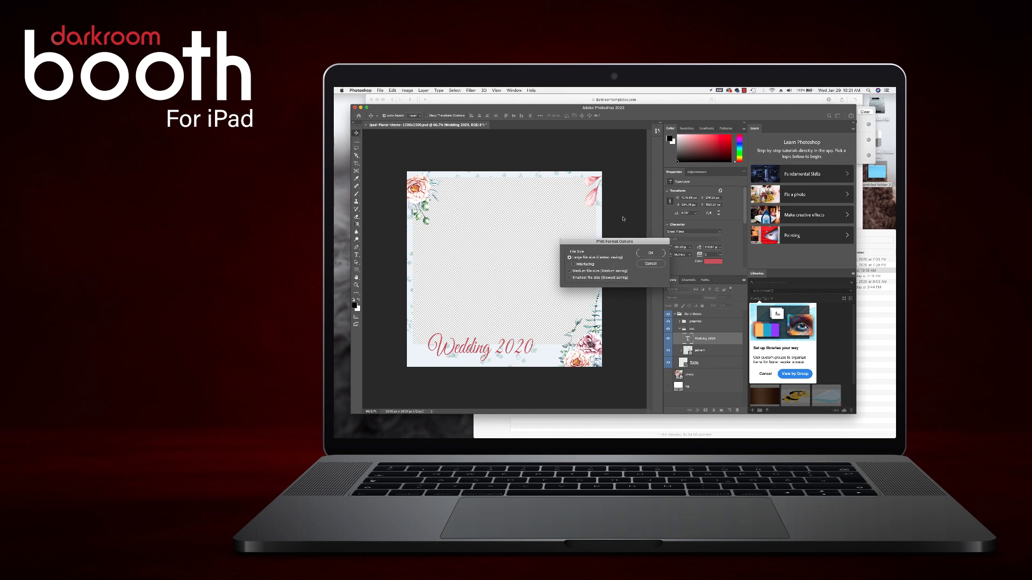
click(650, 253)
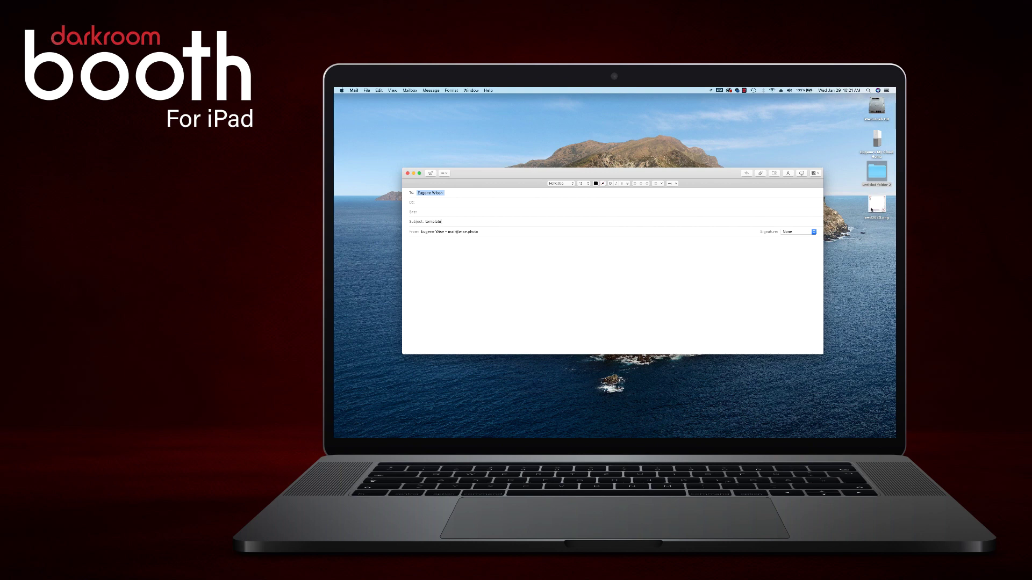
Step: In Mail, attach wed2020.png from the Desktop to the message with subject "template" and send it
drag(872, 209, 885, 257)
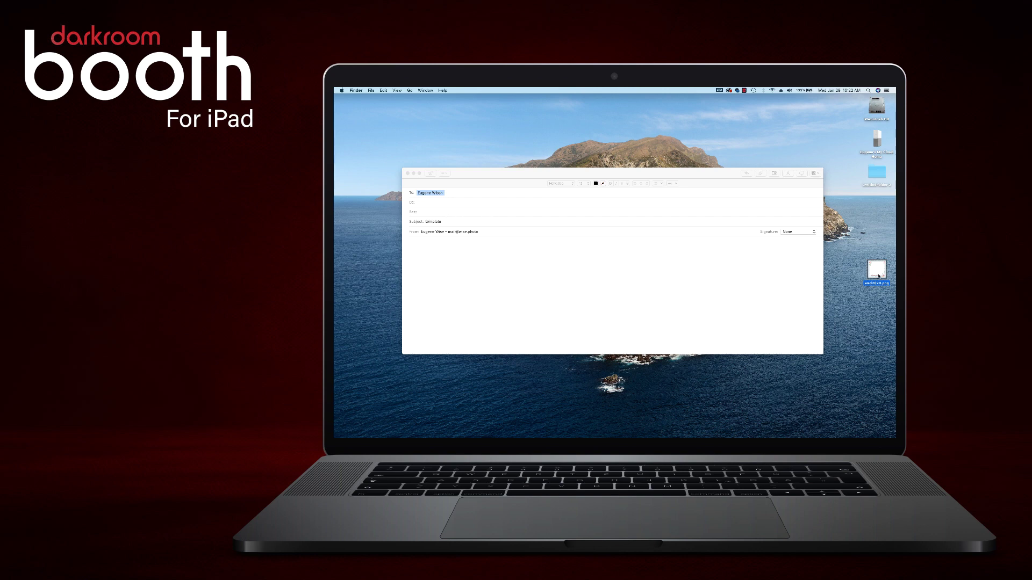
drag(879, 276, 467, 292)
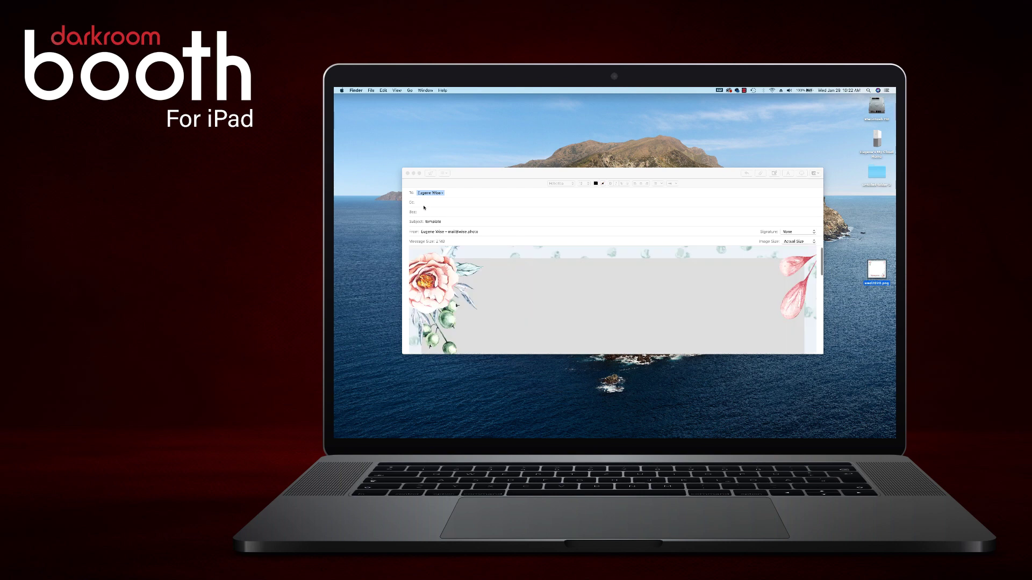
click(431, 174)
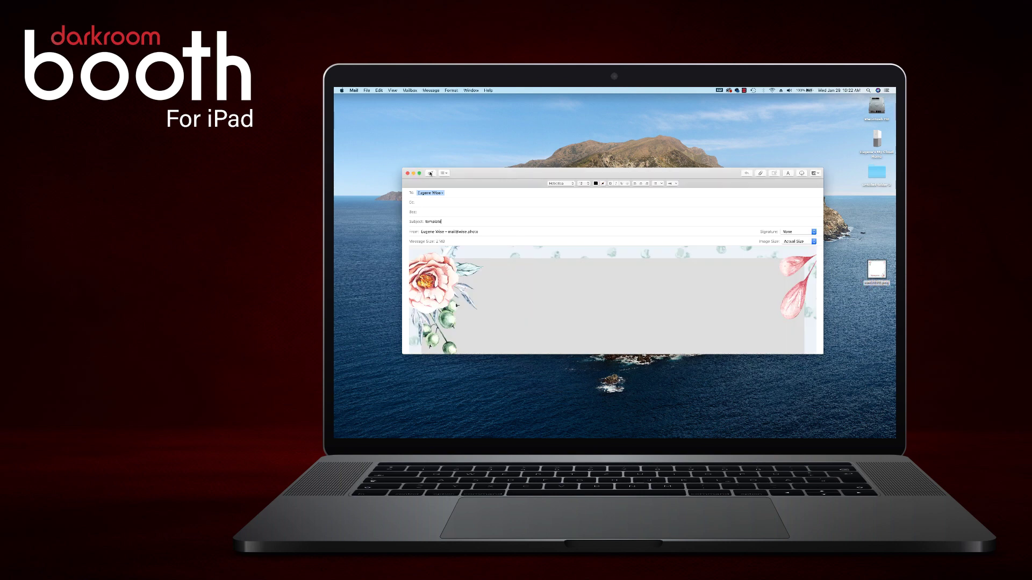
click(431, 173)
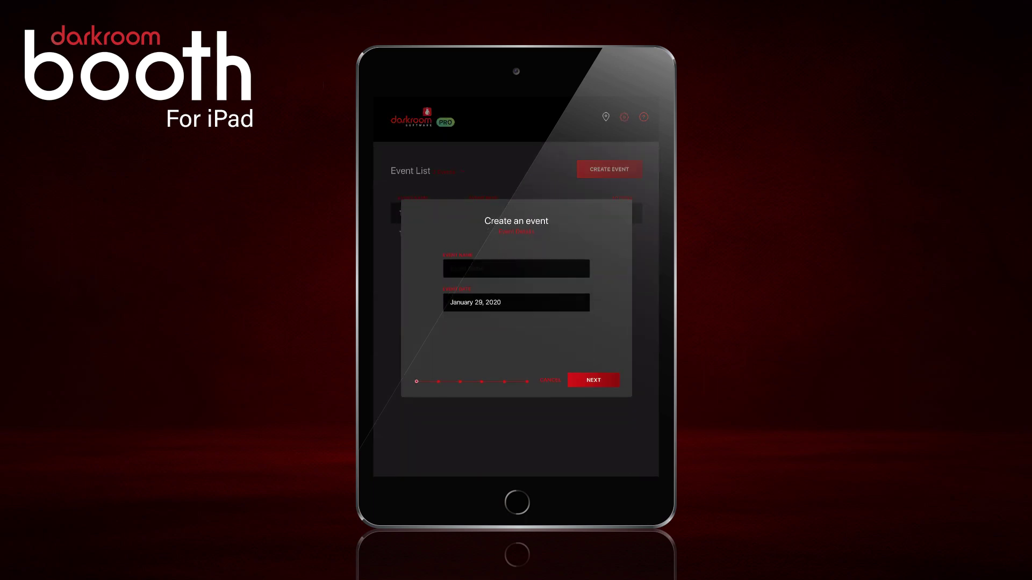
Step: In Darkroom Booth on the iPad, name the new event Test3 and continue to the still image settings
click(451, 256)
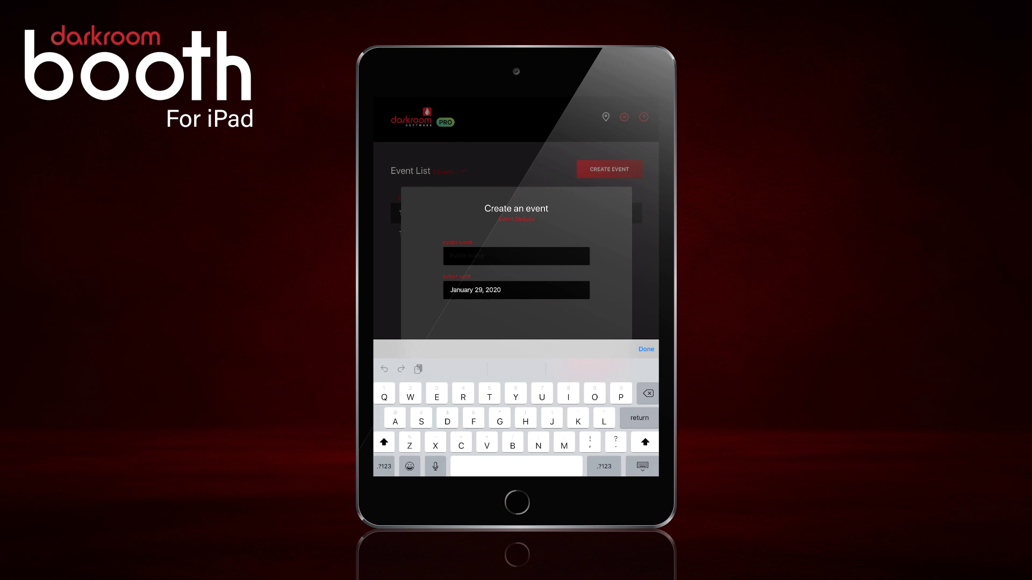
text(Test)
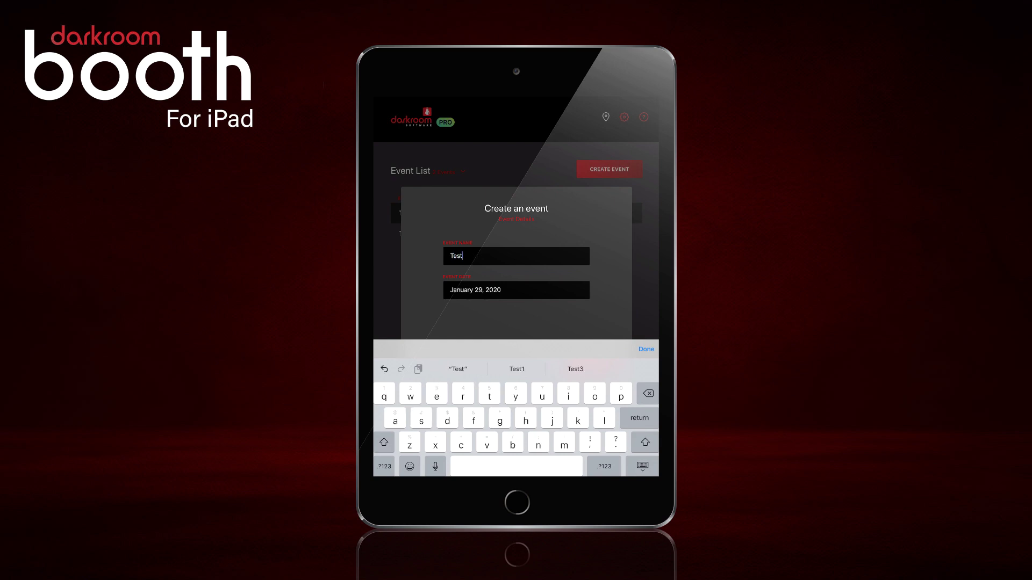
text(3)
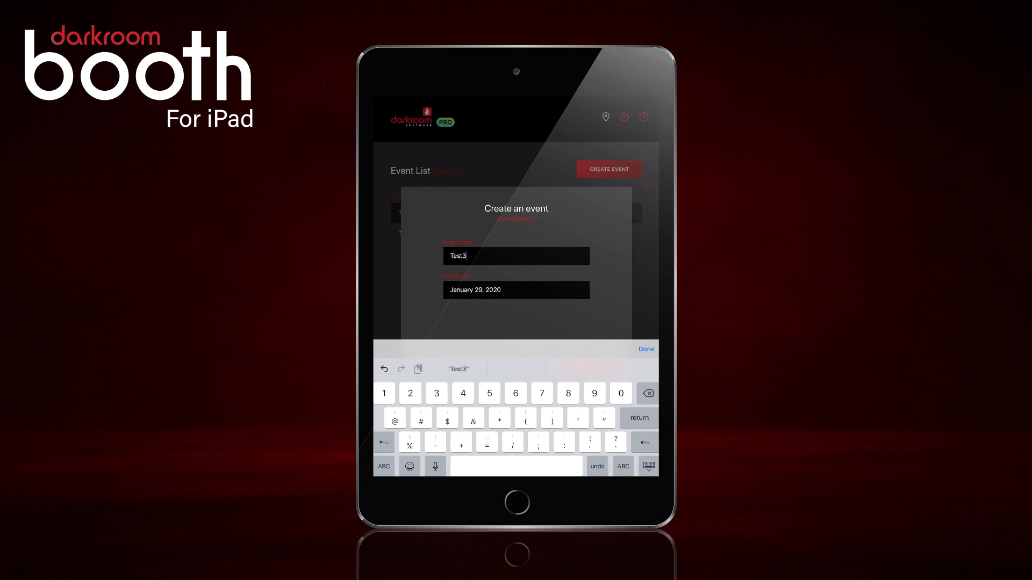
key(Return)
click(594, 368)
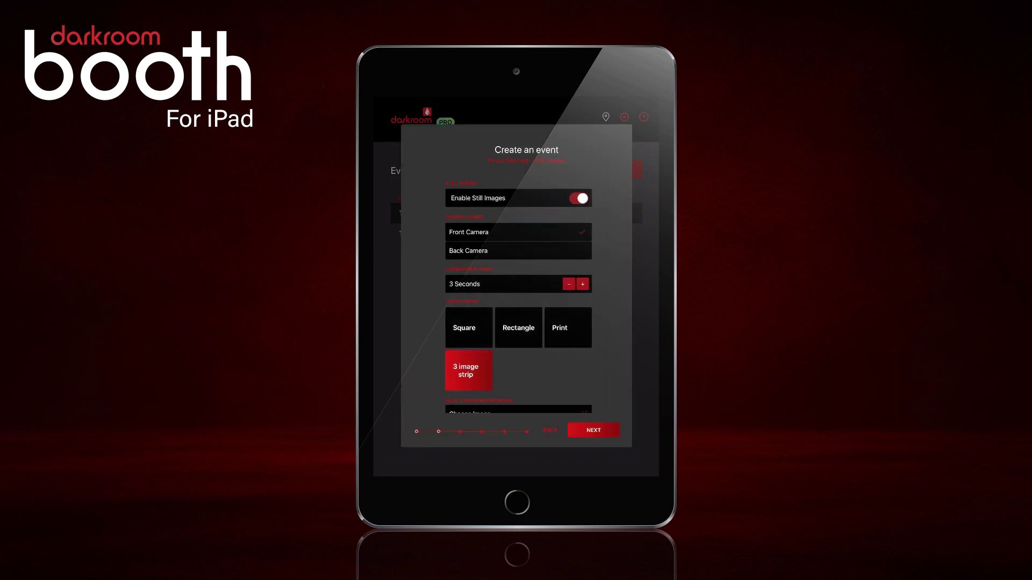
Step: Set the still images to Square output with an Overlay instead of a logo, and open the image source choice
click(468, 328)
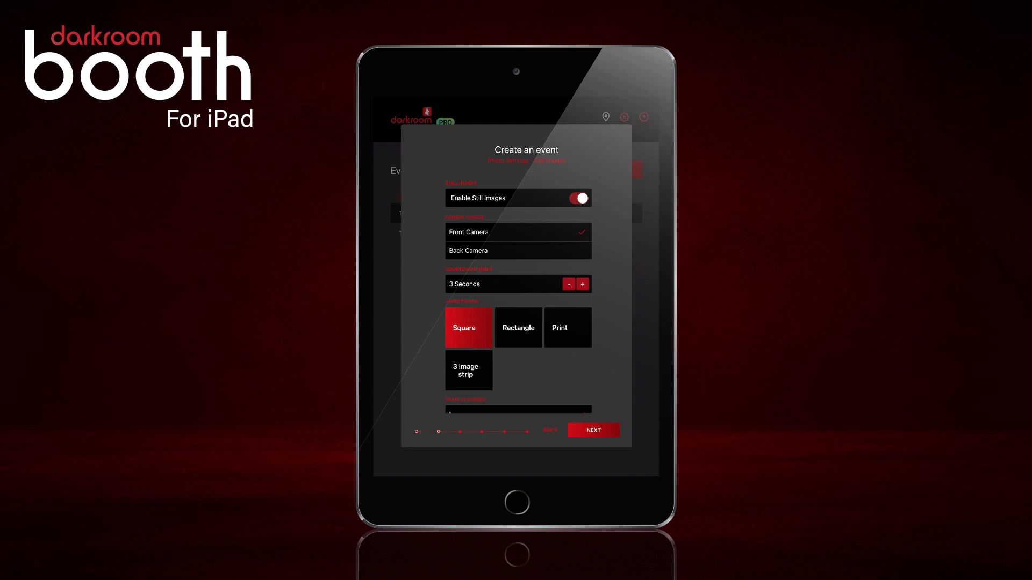
scroll(519, 280, down, 5)
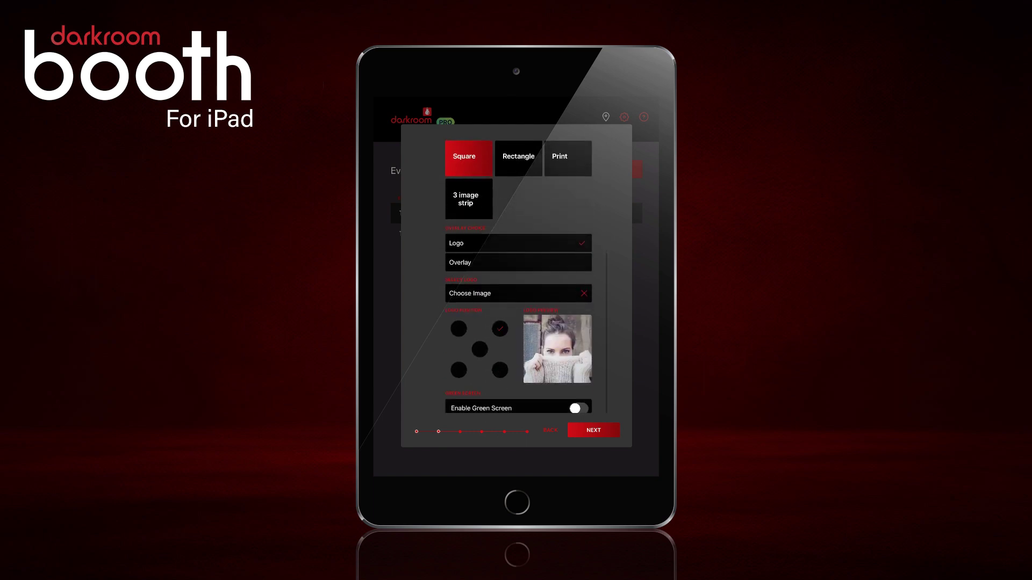
click(518, 262)
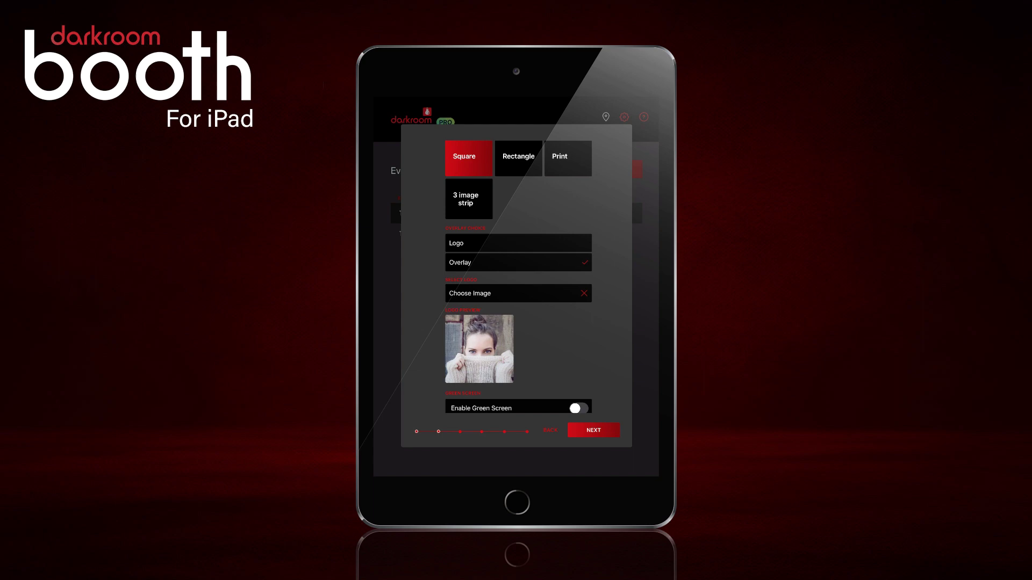
click(517, 294)
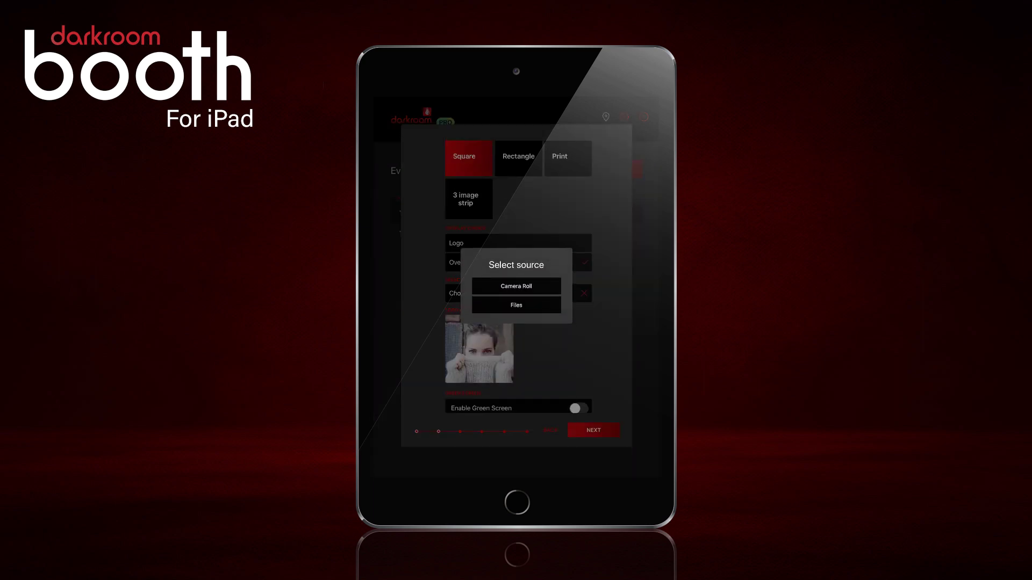
Step: Switch to Mail on the iPad and save the emailed wedding template image to the photo library
double_click(517, 502)
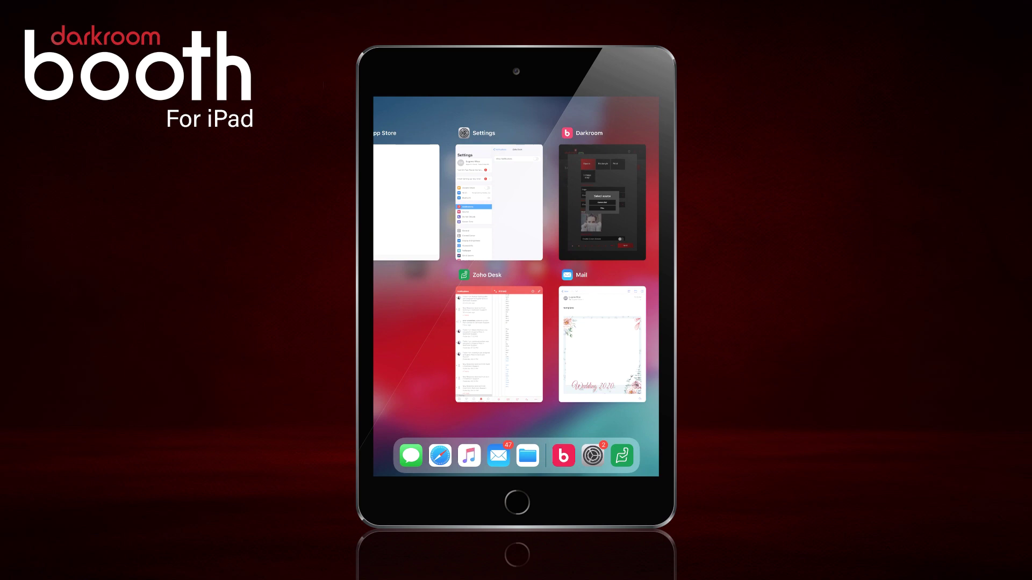
click(602, 344)
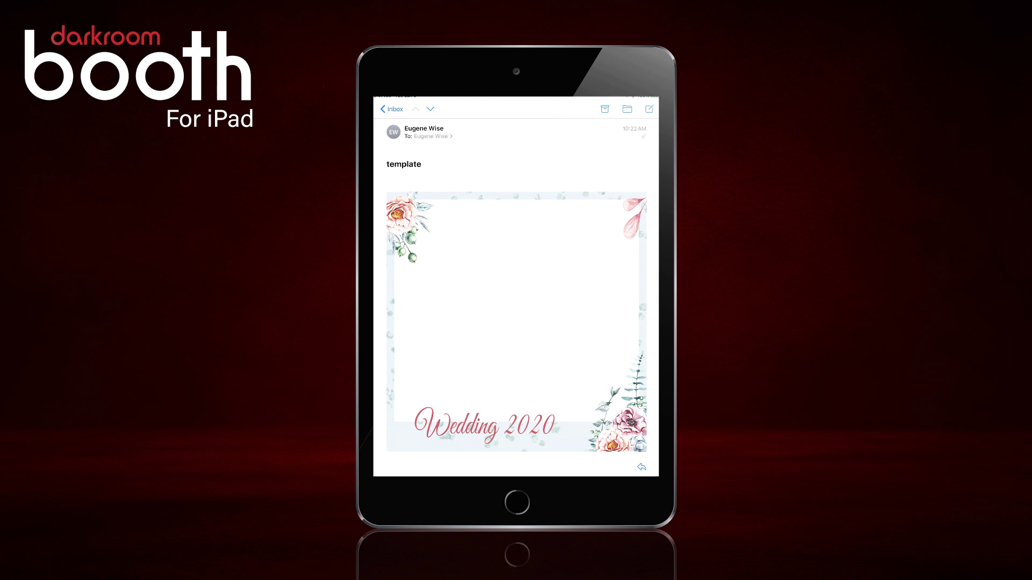
drag(591, 297, 532, 297)
right_click(516, 322)
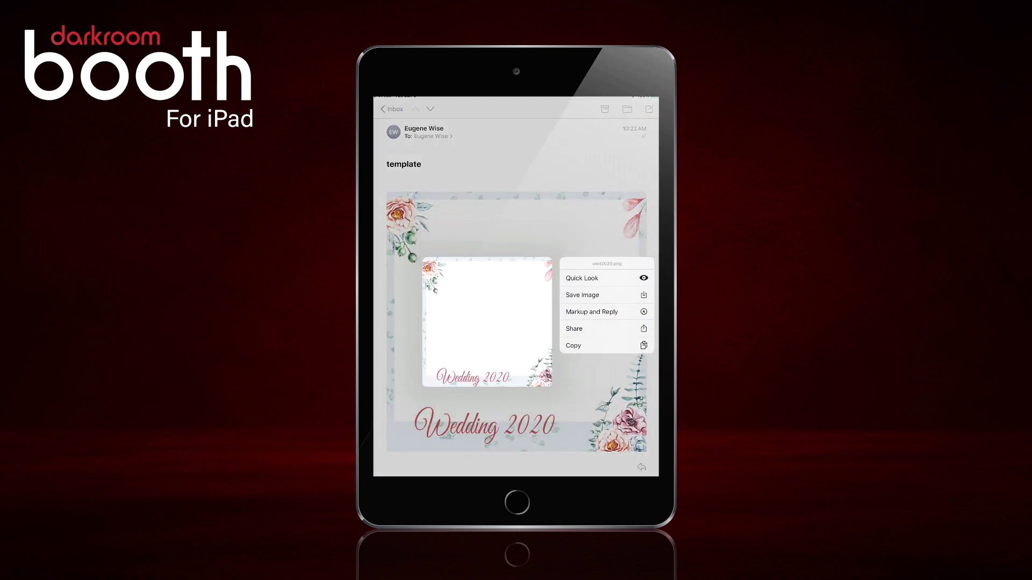
click(607, 295)
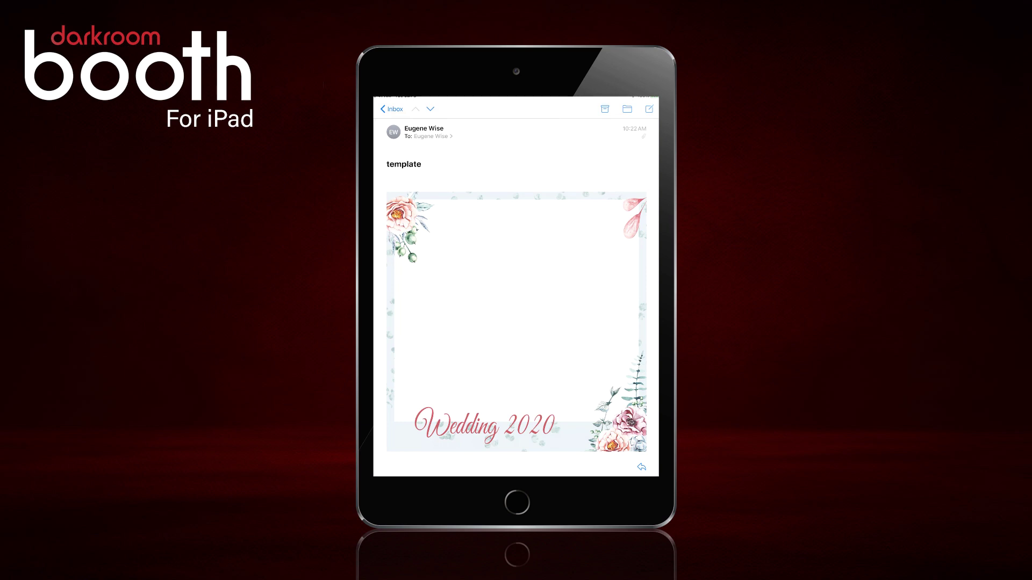
Step: Return to Darkroom Booth, choose the wedding template from the Camera Roll's Recents as the overlay, and continue to the GIF settings
drag(516, 475, 516, 290)
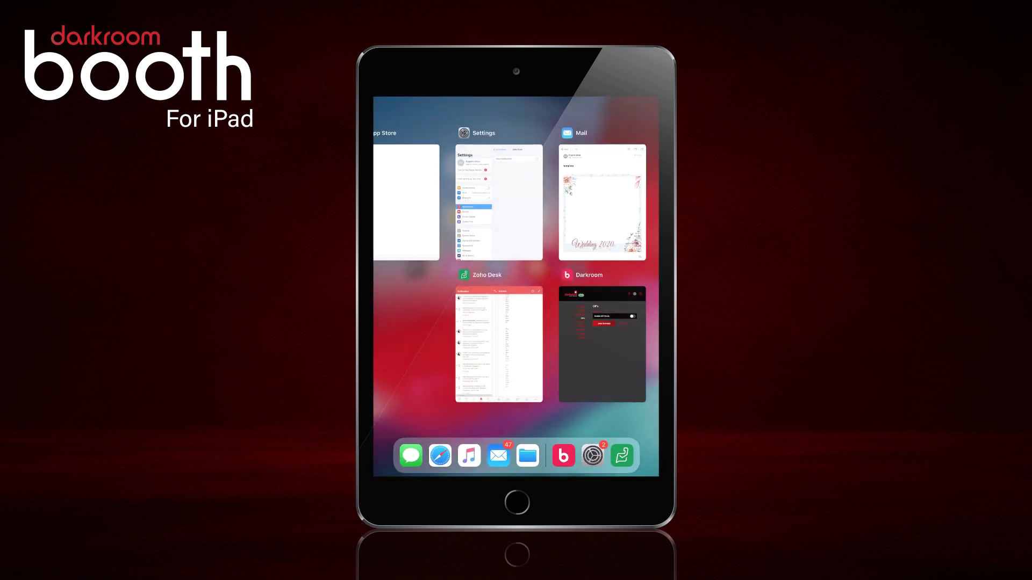
click(600, 344)
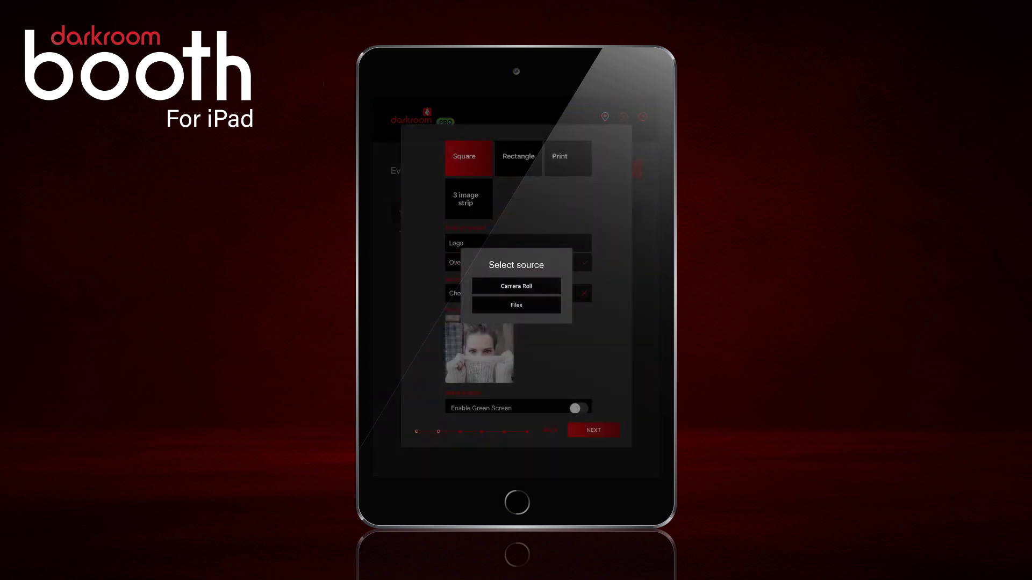
click(516, 286)
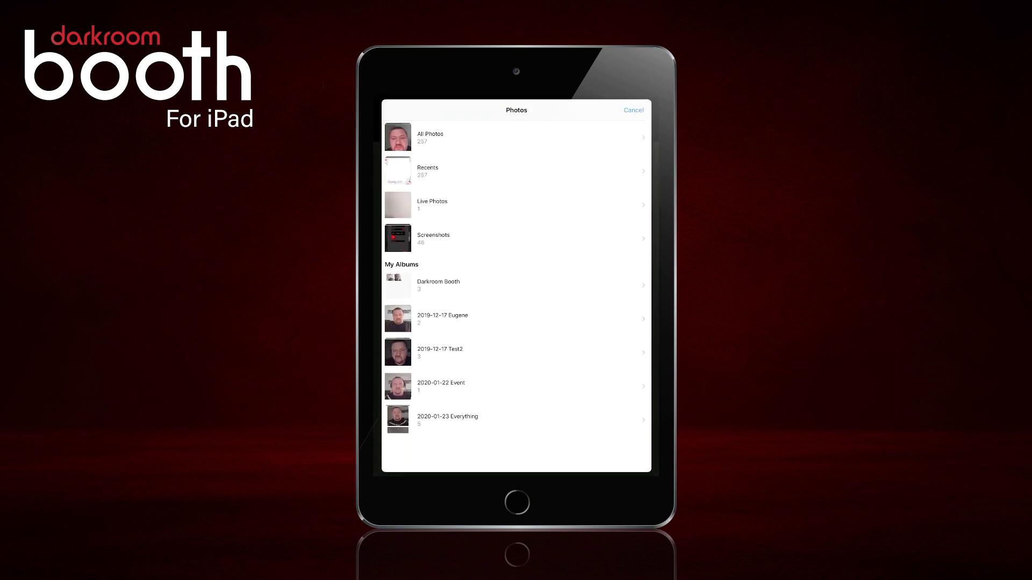
click(516, 171)
click(465, 446)
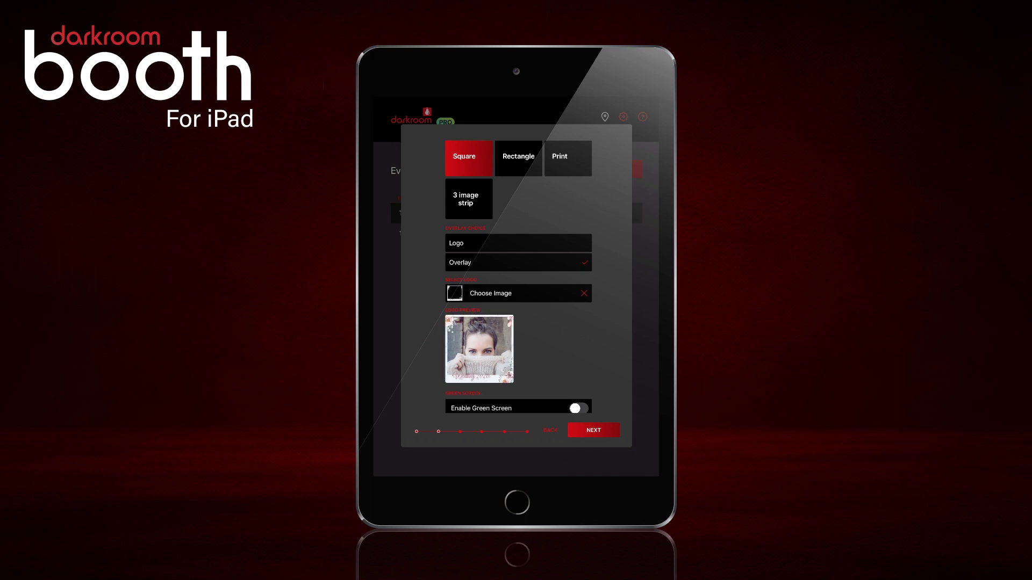
click(594, 430)
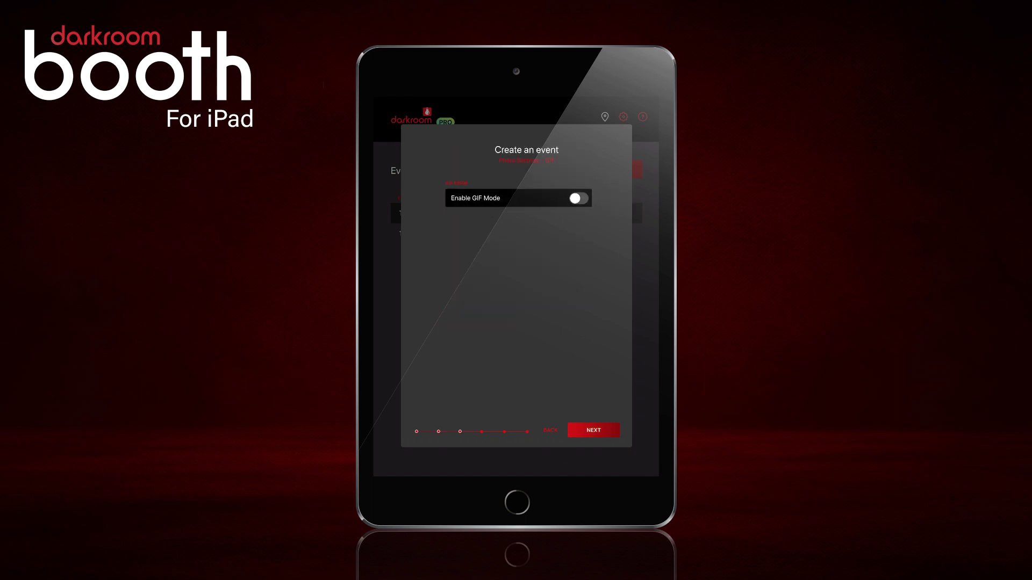
Step: Enable GIF mode for the event and choose Overlay instead of Logo for the GIFs
click(578, 198)
scroll(518, 277, down, 3)
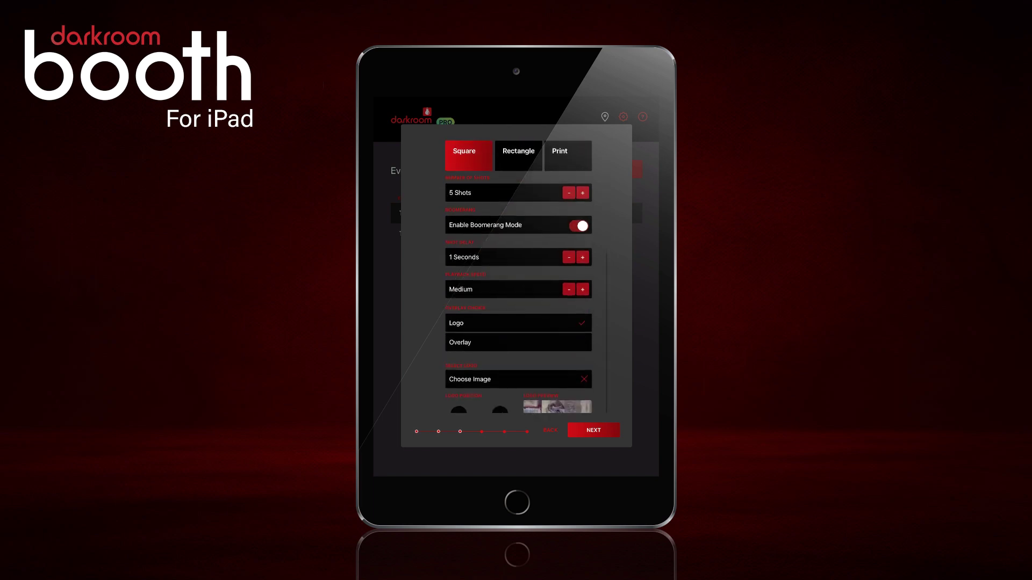
scroll(519, 277, down, 3)
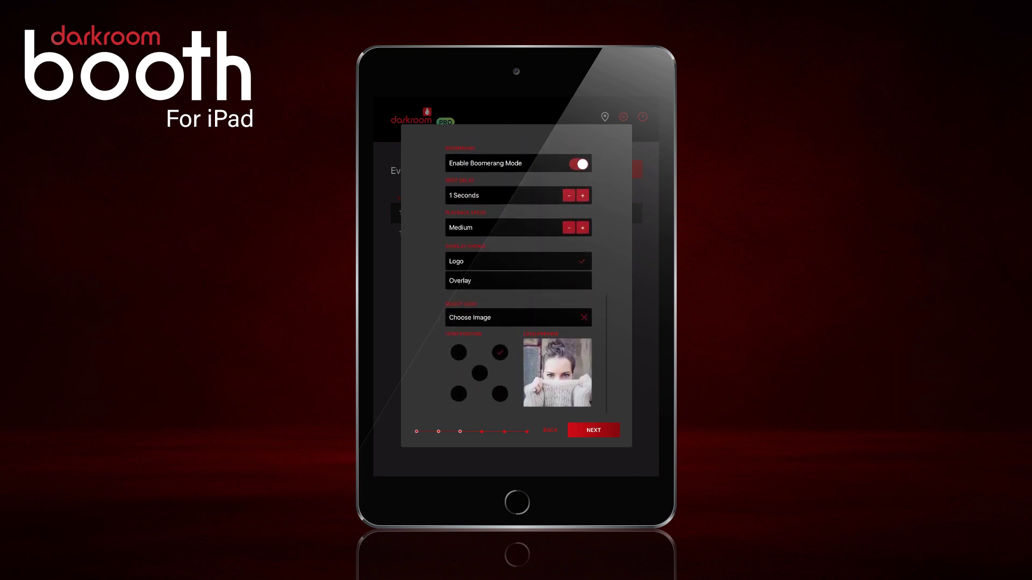
click(518, 280)
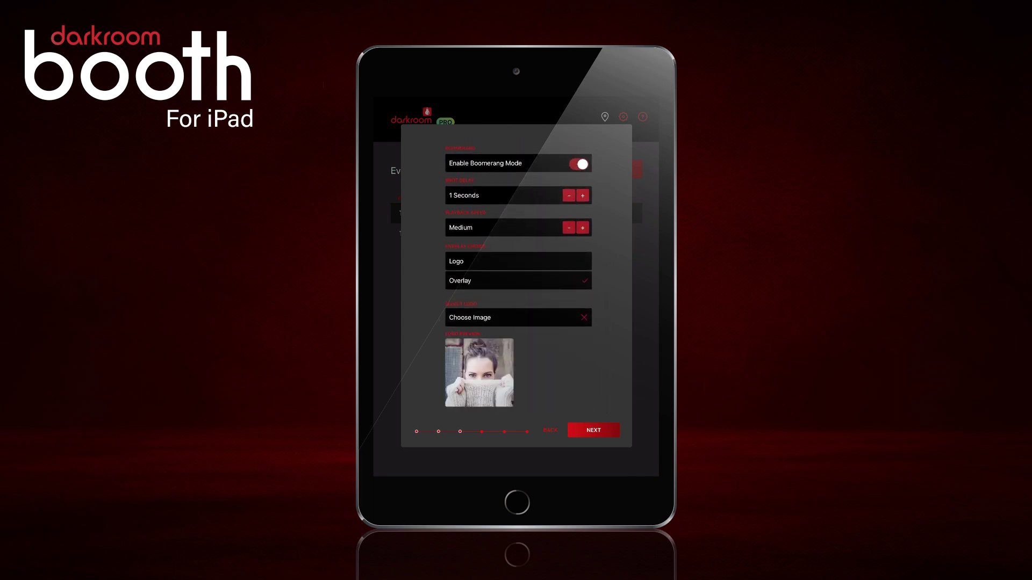
Step: Choose the wedding template from the Camera Roll's Recents as the GIF overlay and continue to the burst GIF settings
click(518, 318)
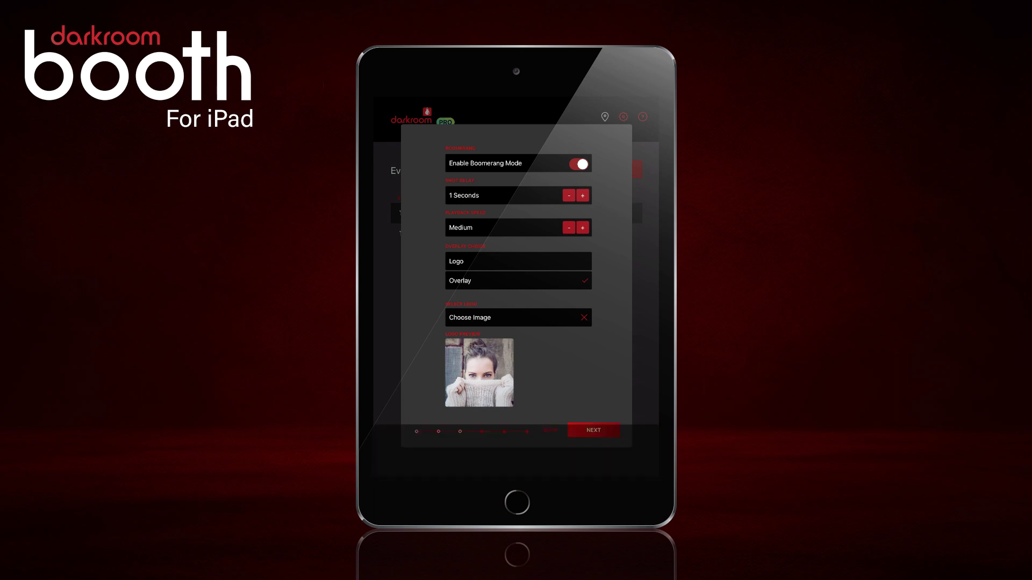
click(516, 286)
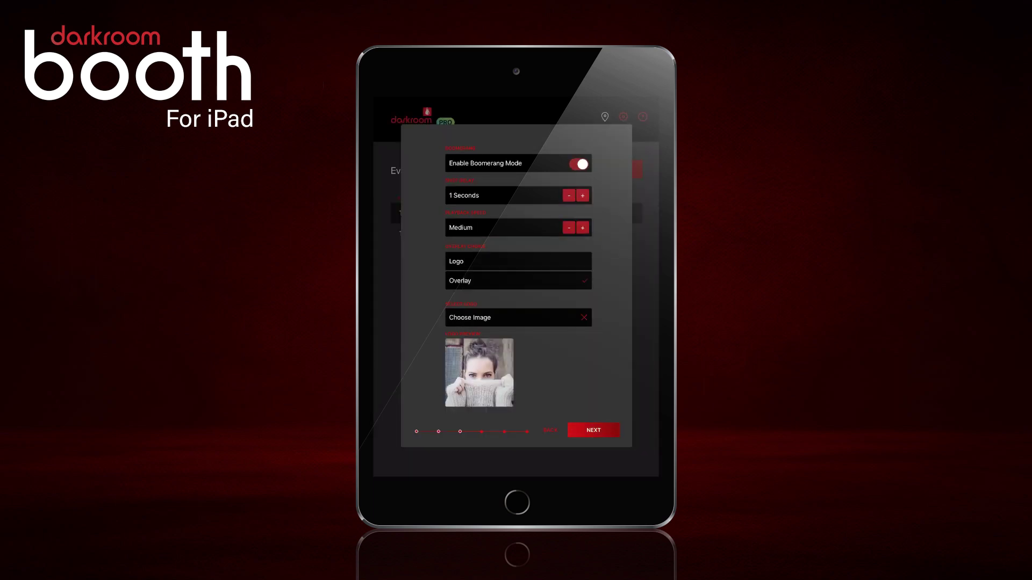
click(516, 171)
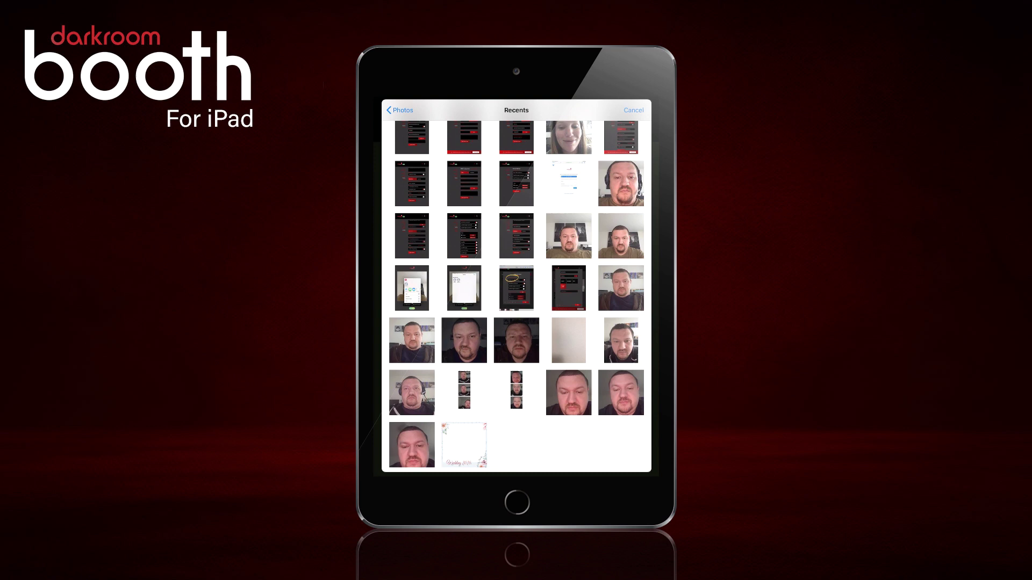
click(463, 445)
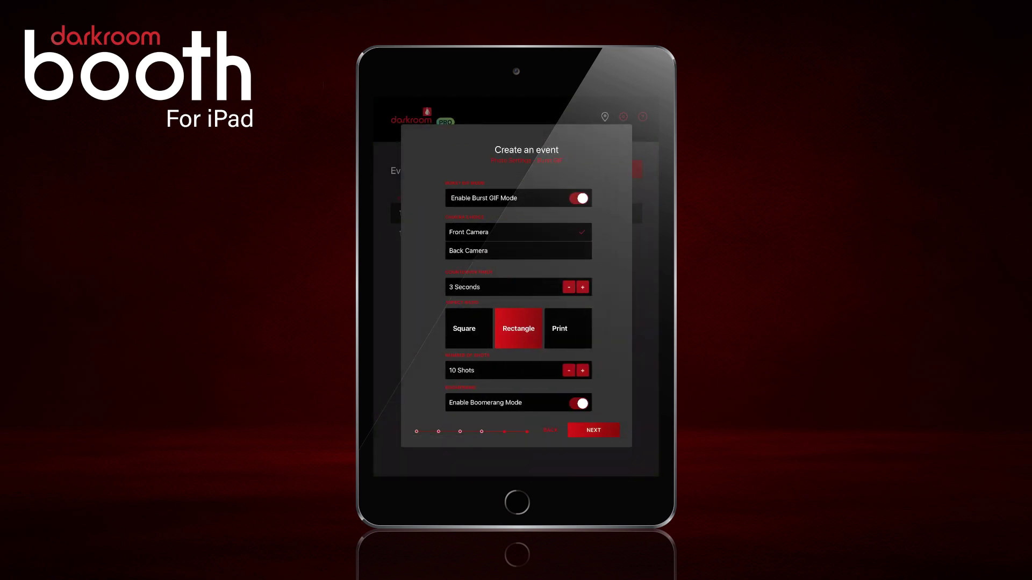
Step: Choose the wedding template from the Camera Roll's Recents as the overlay image for the burst GIFs
scroll(520, 279, down, 5)
click(517, 308)
scroll(518, 279, down, 2)
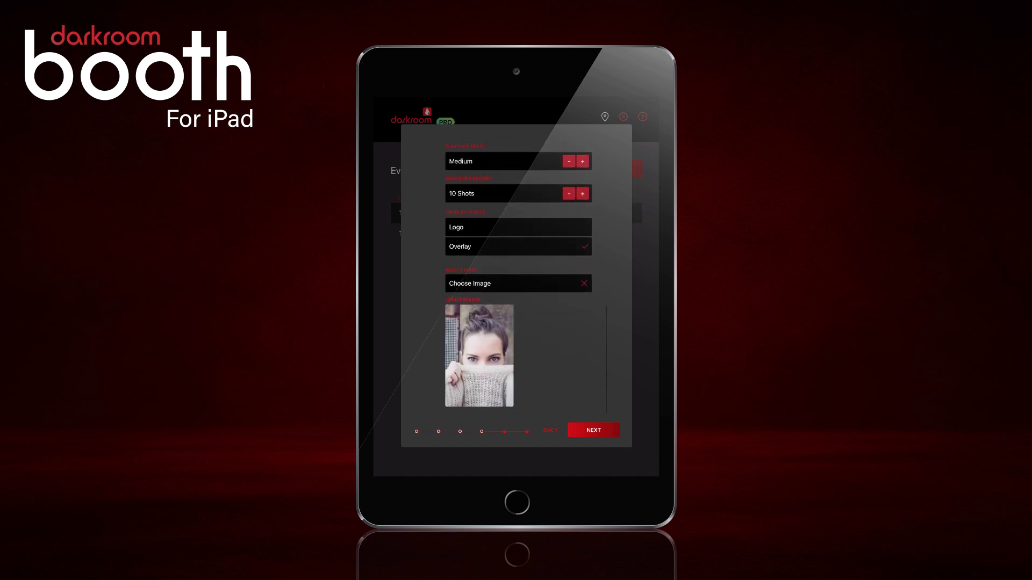
click(518, 284)
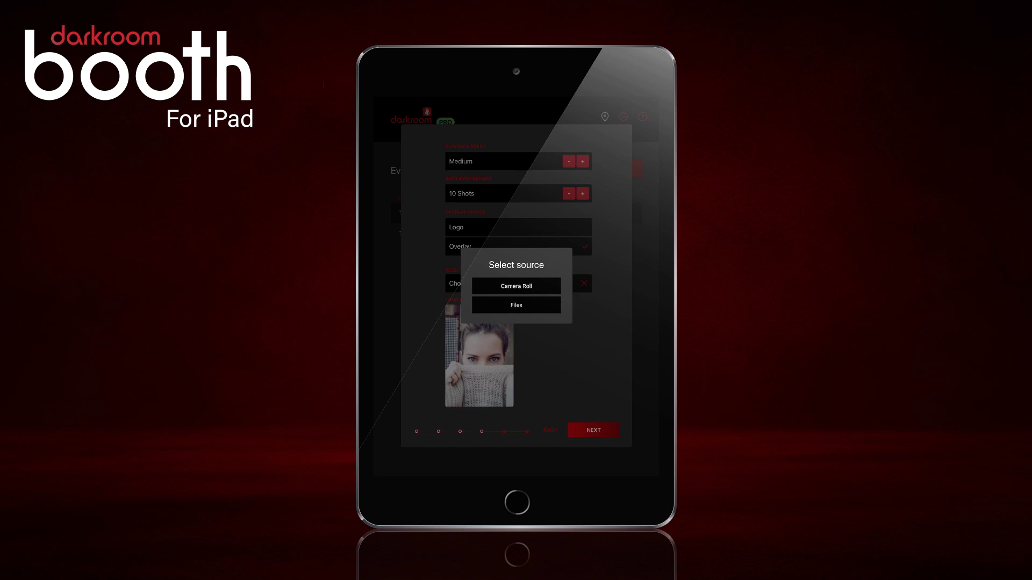
click(516, 286)
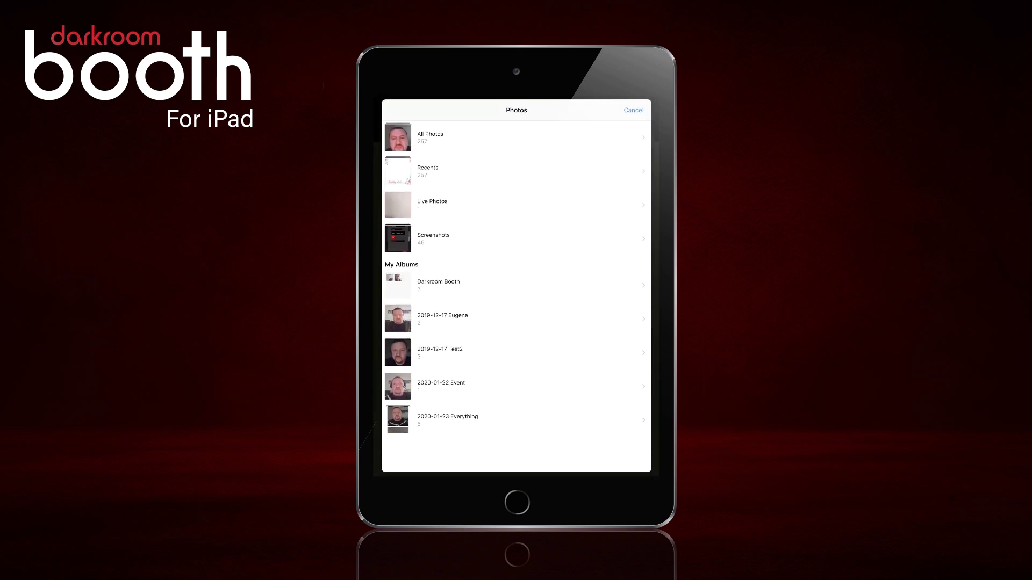
click(516, 171)
click(463, 444)
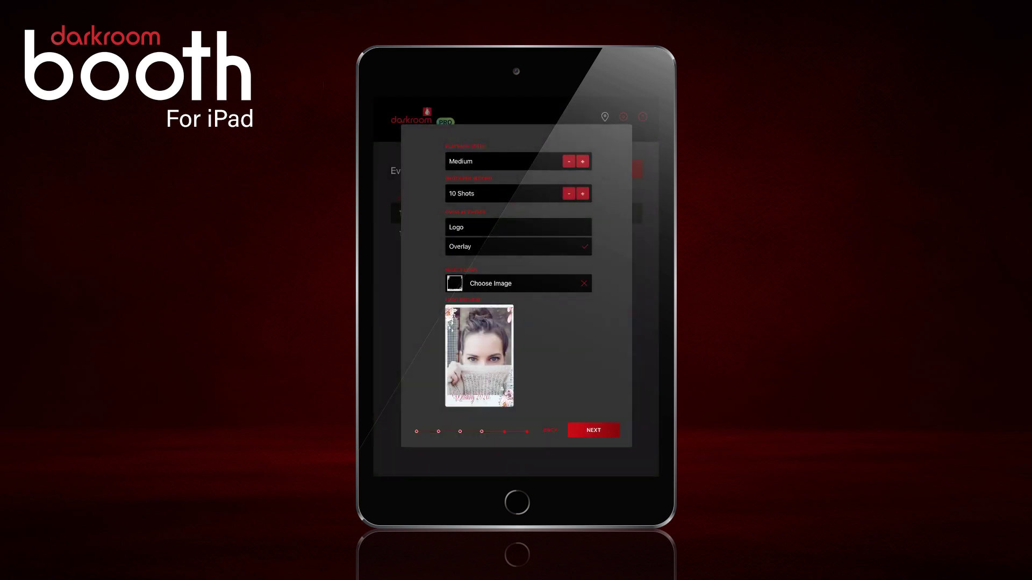
Step: Set the burst GIF output to Square, check the overlay preview, and continue to the event gallery settings
scroll(519, 279, up, 10)
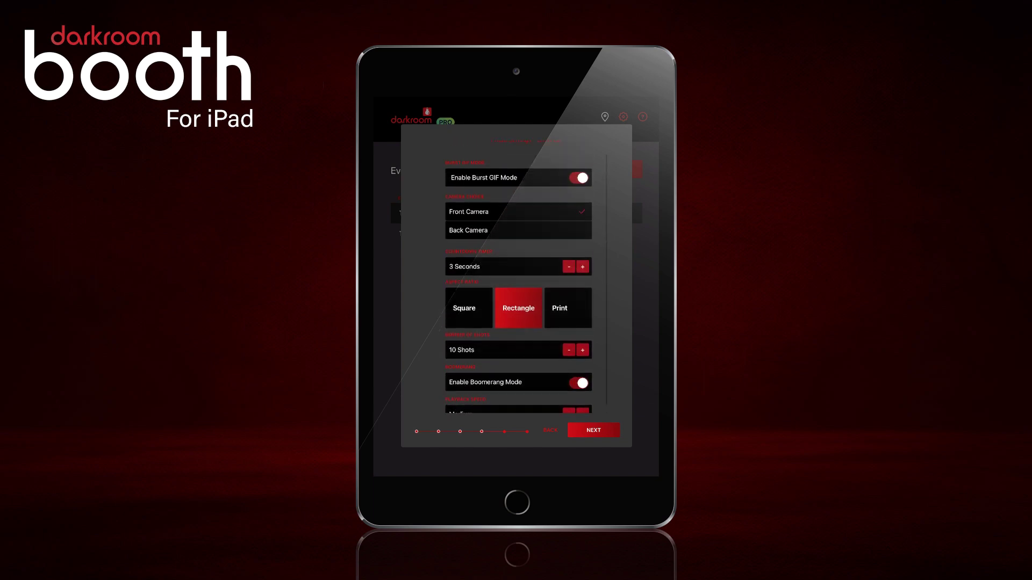
click(469, 267)
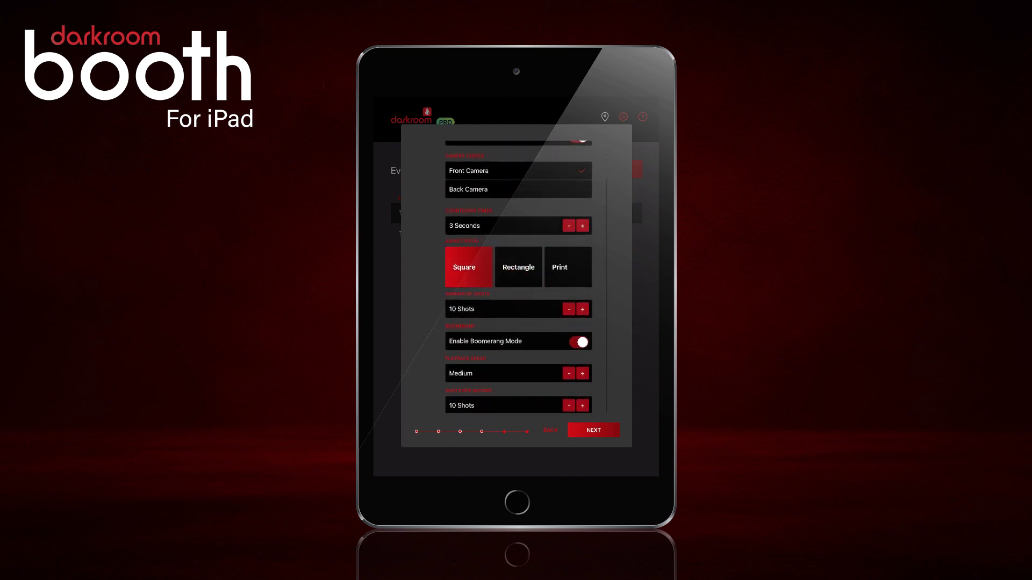
click(593, 430)
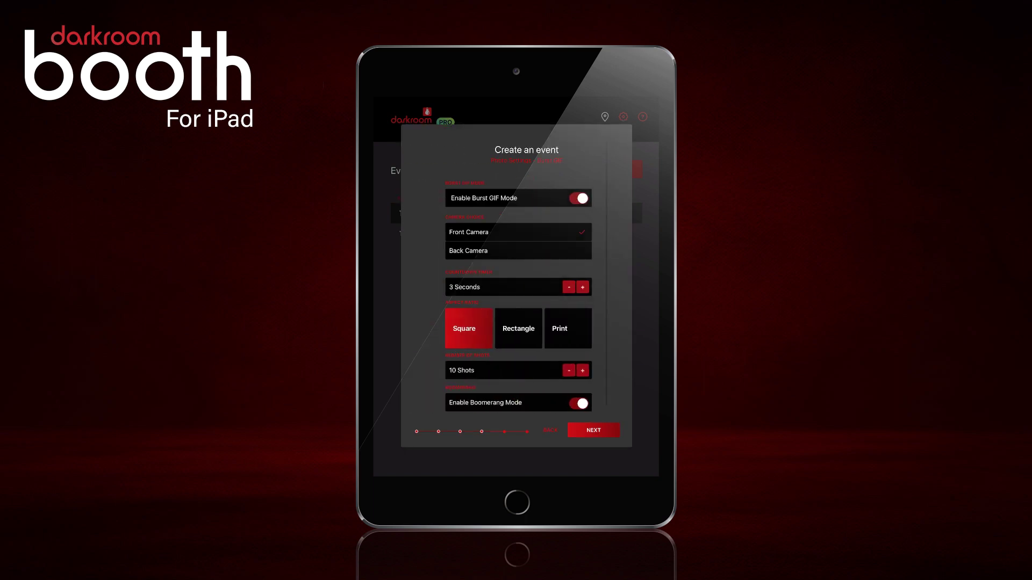
scroll(516, 280, down, 5)
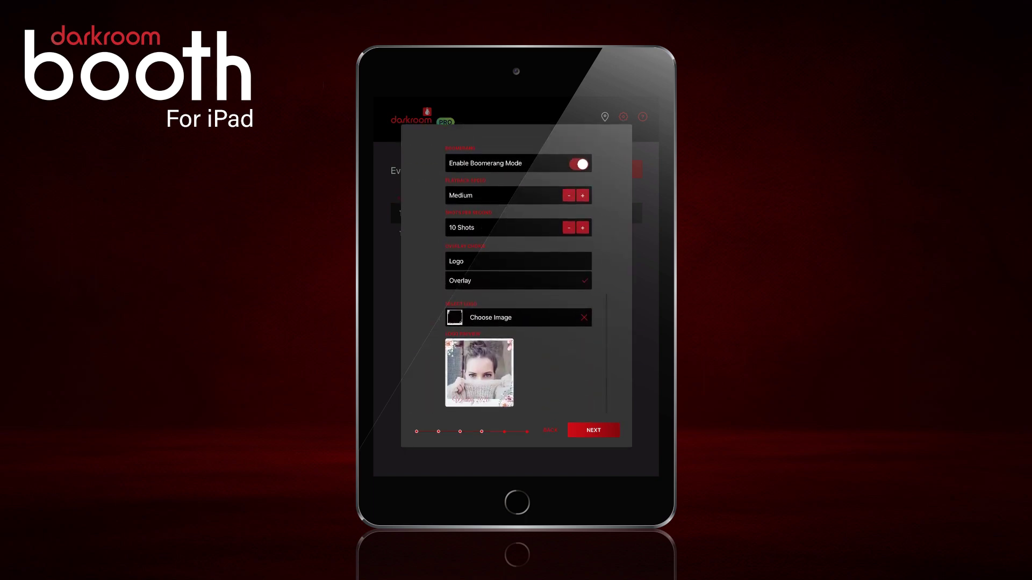